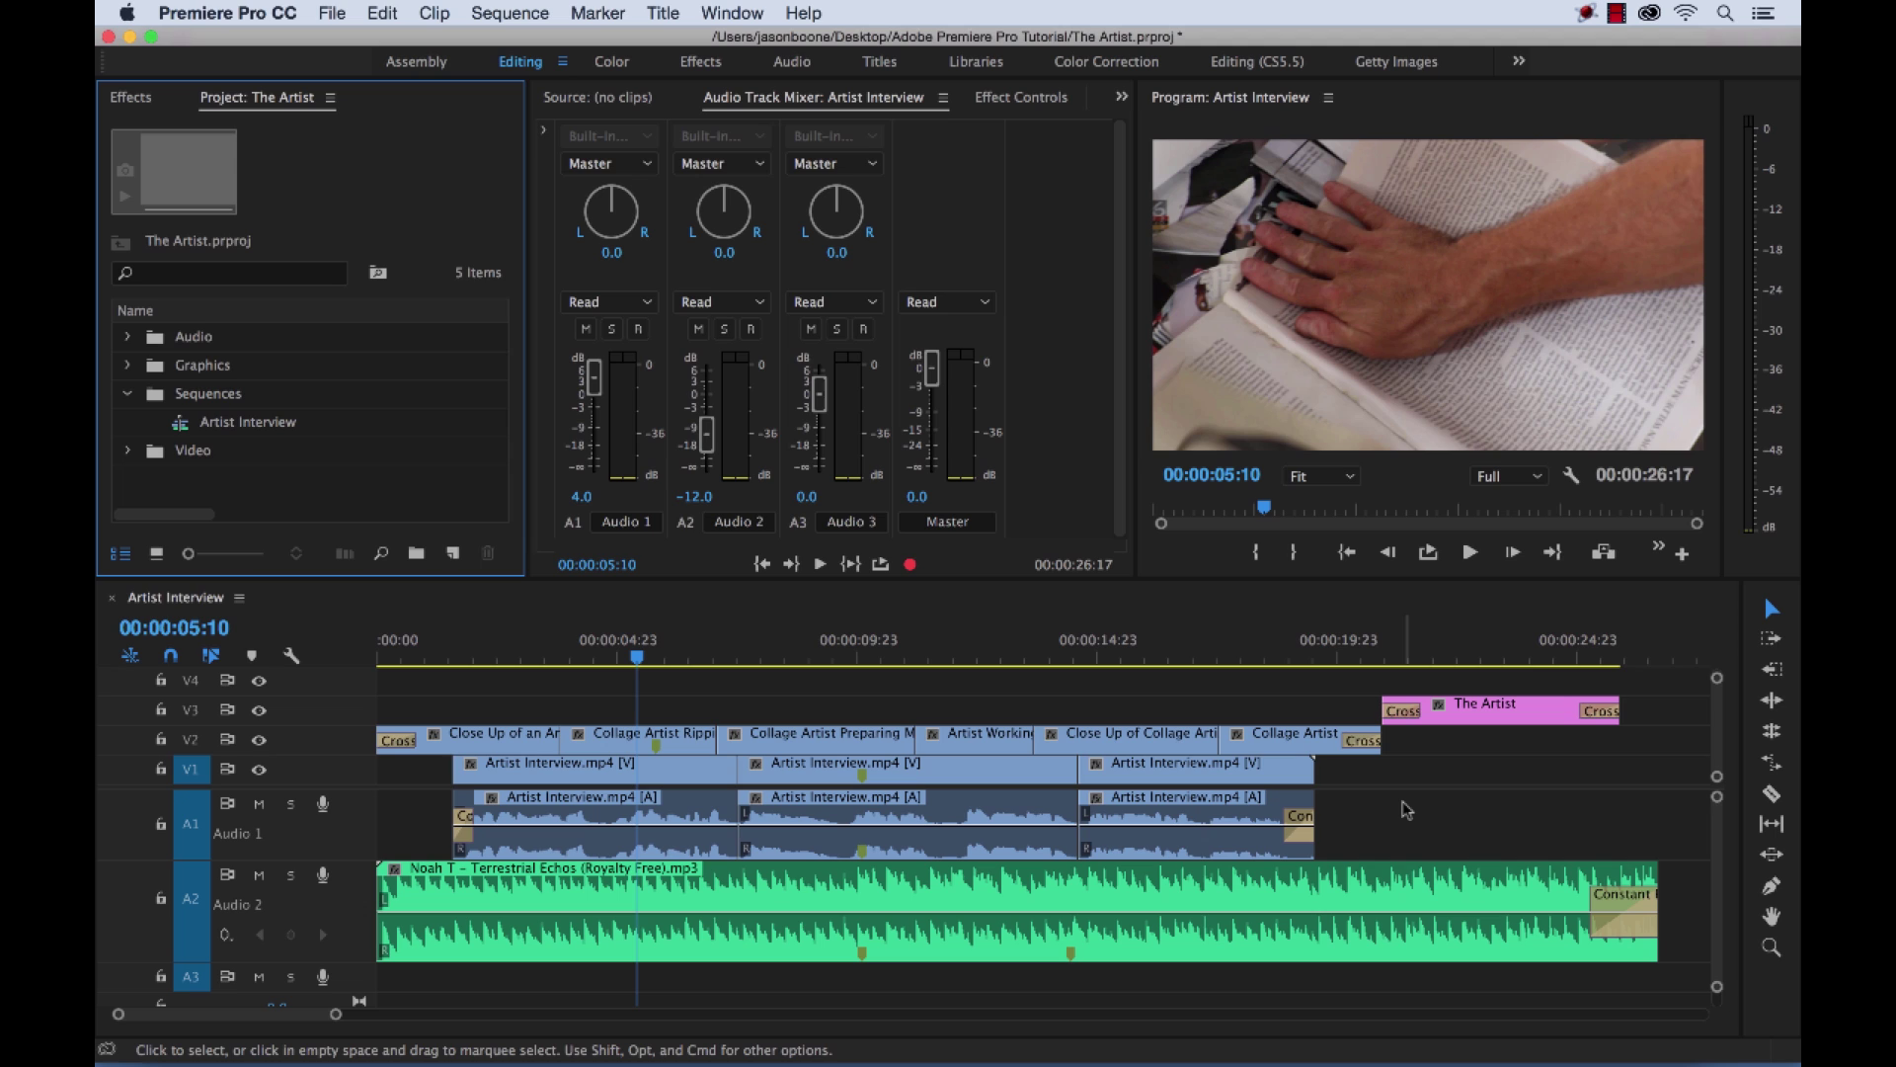
- Open the Premiere Pro CC application menu in the macOS menu bar
{"action": "left_click", "coordinate": [259, 18]}
- Open Keyboard Shortcuts and browse the Application commands, such as Selection Tool V and Razor Tool C
{"action": "left_click", "coordinate": [259, 137]}
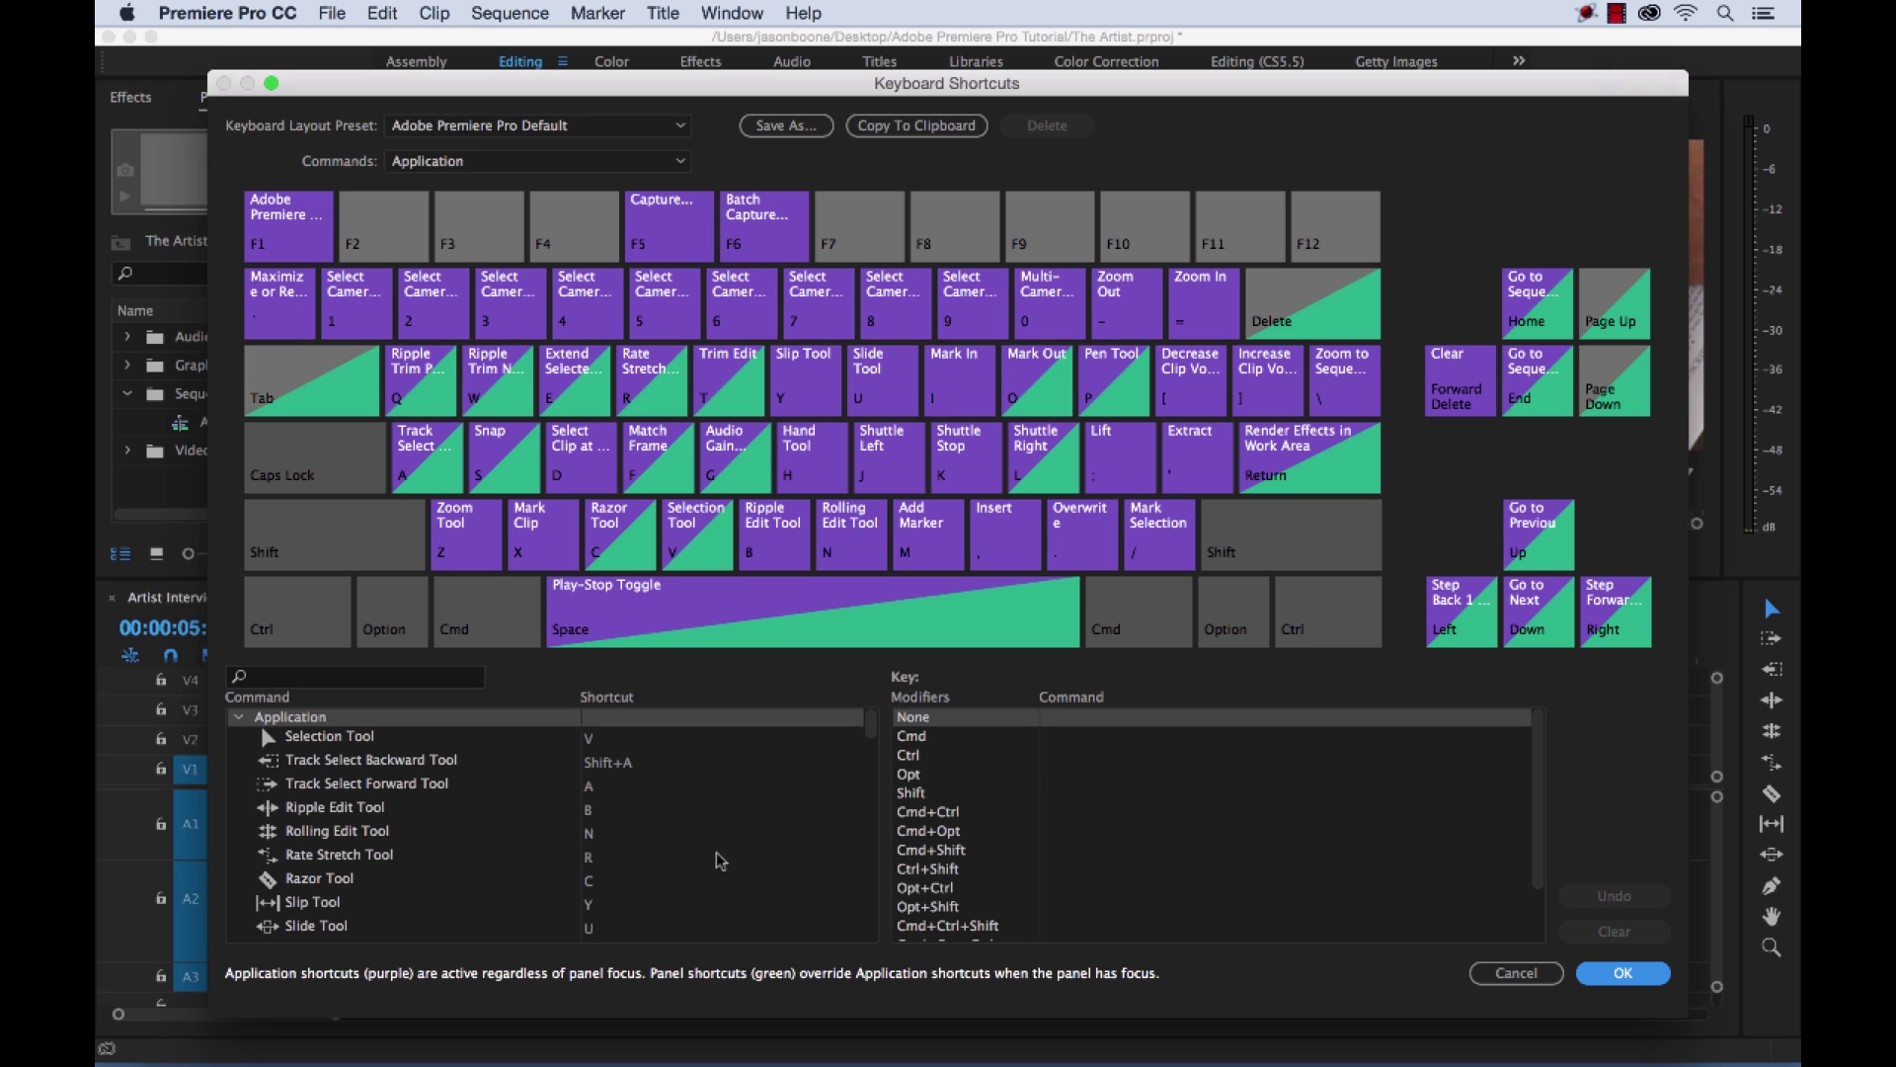
{"action": "scroll", "coordinate": [720, 861], "scroll_direction": "down", "scroll_amount": 5}
{"action": "scroll", "coordinate": [720, 860], "scroll_direction": "up", "scroll_amount": 5}
- Switch the shortcut map to Timeline Panel commands, then Titler Panel commands (Type Tool T, Pen Tool P)
{"action": "left_click", "coordinate": [583, 164]}
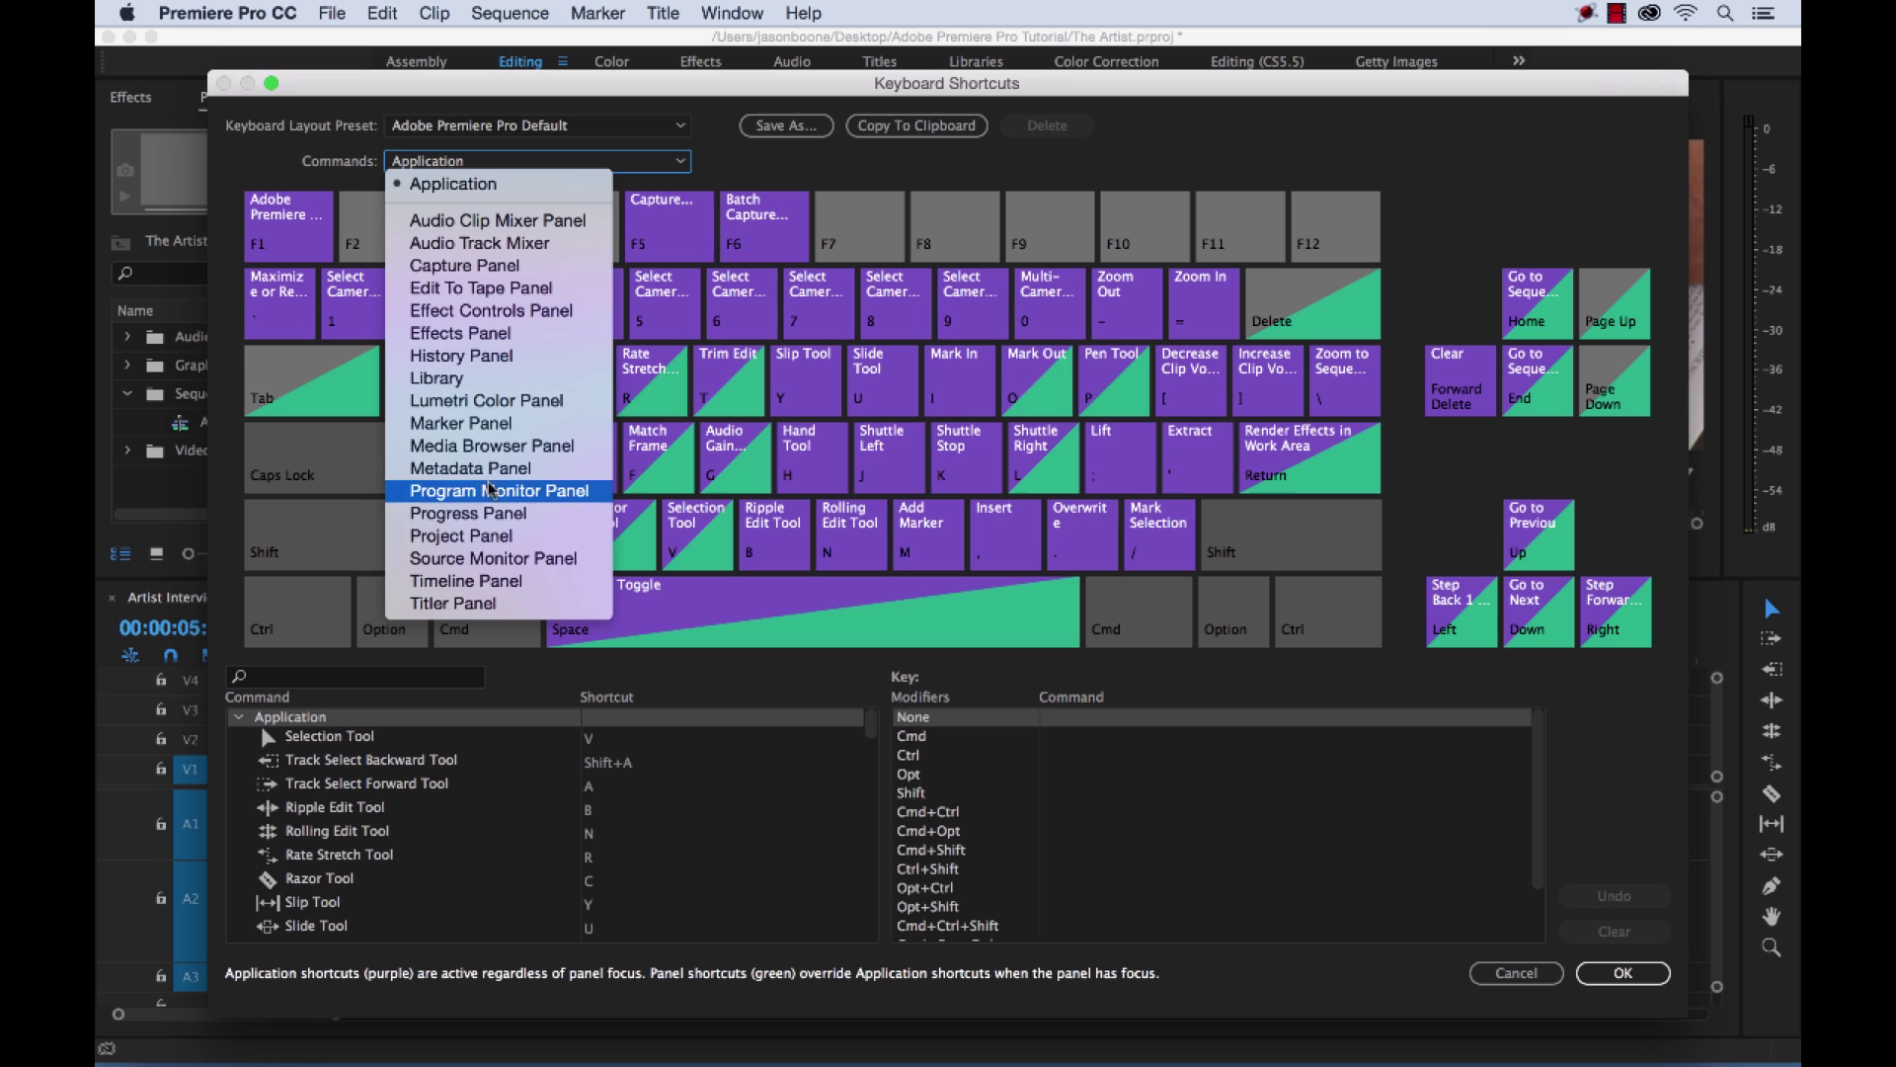
{"action": "left_click", "coordinate": [483, 583]}
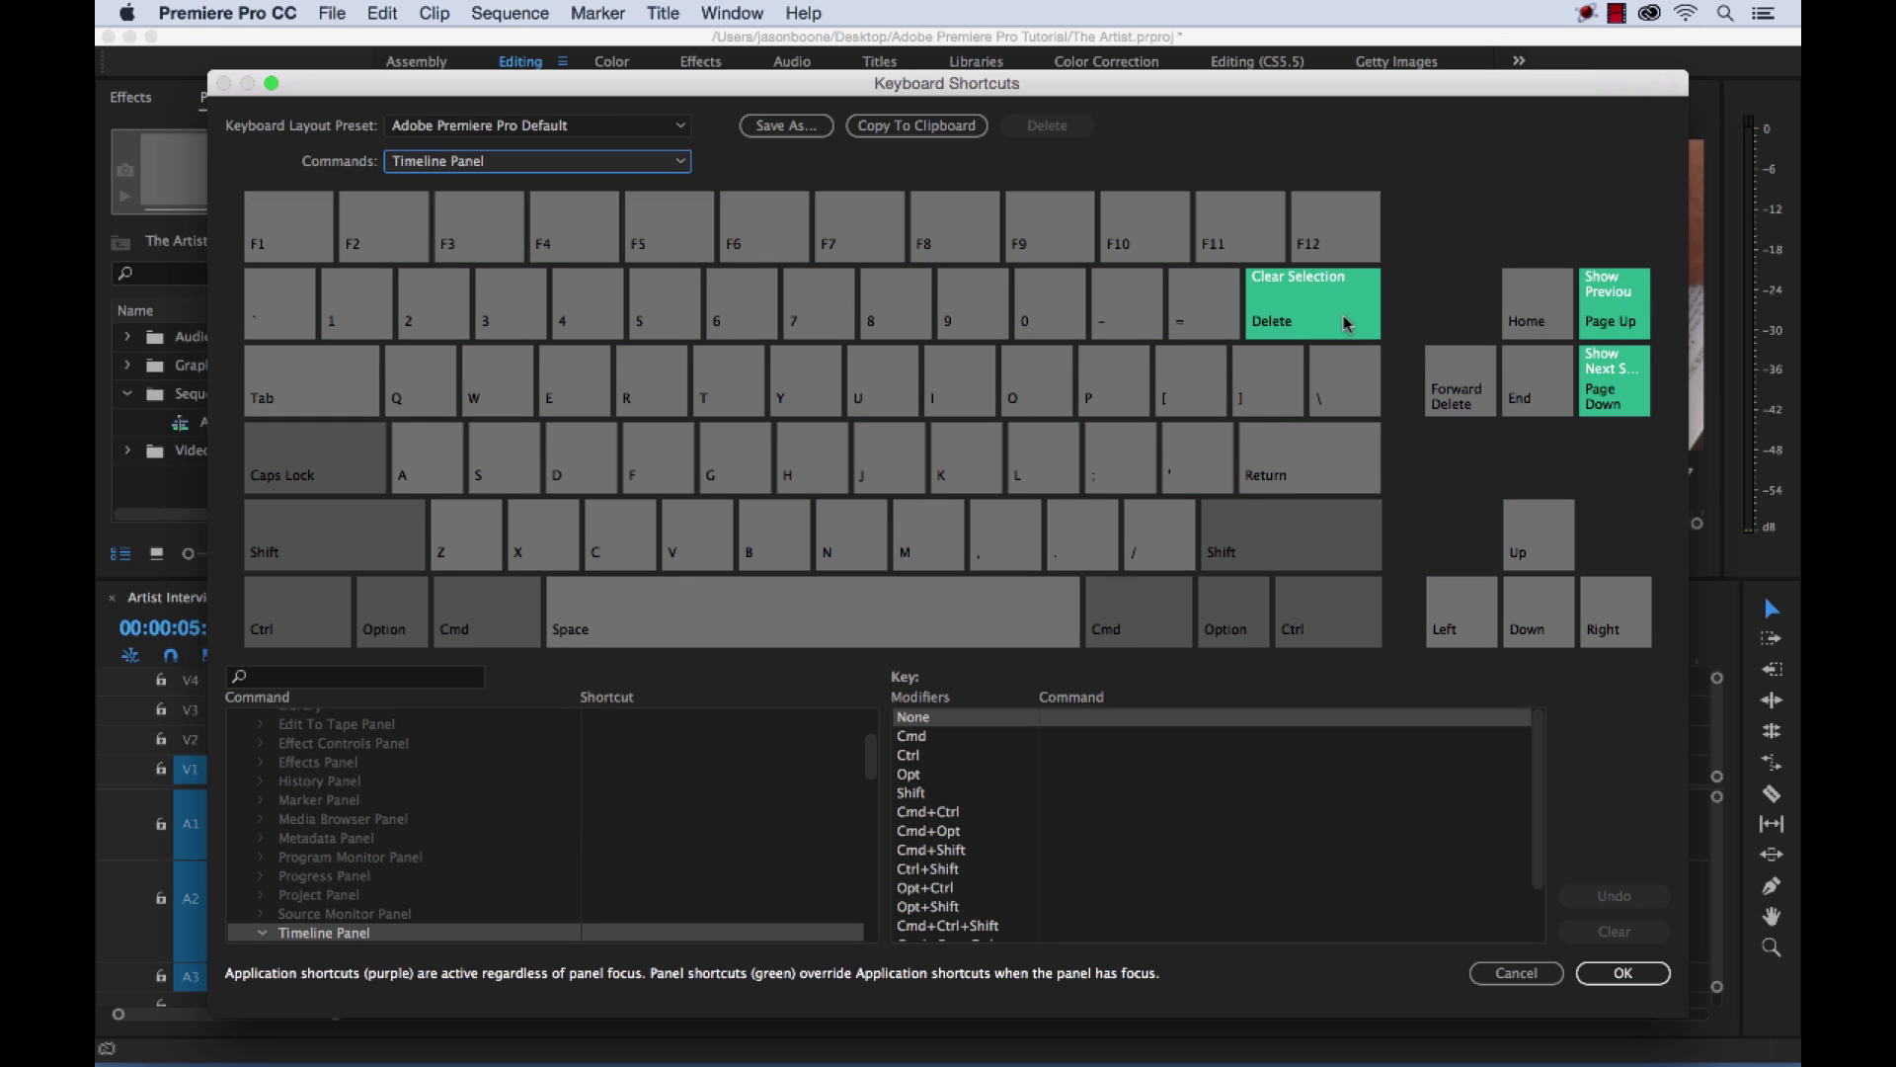
{"action": "left_click", "coordinate": [475, 164]}
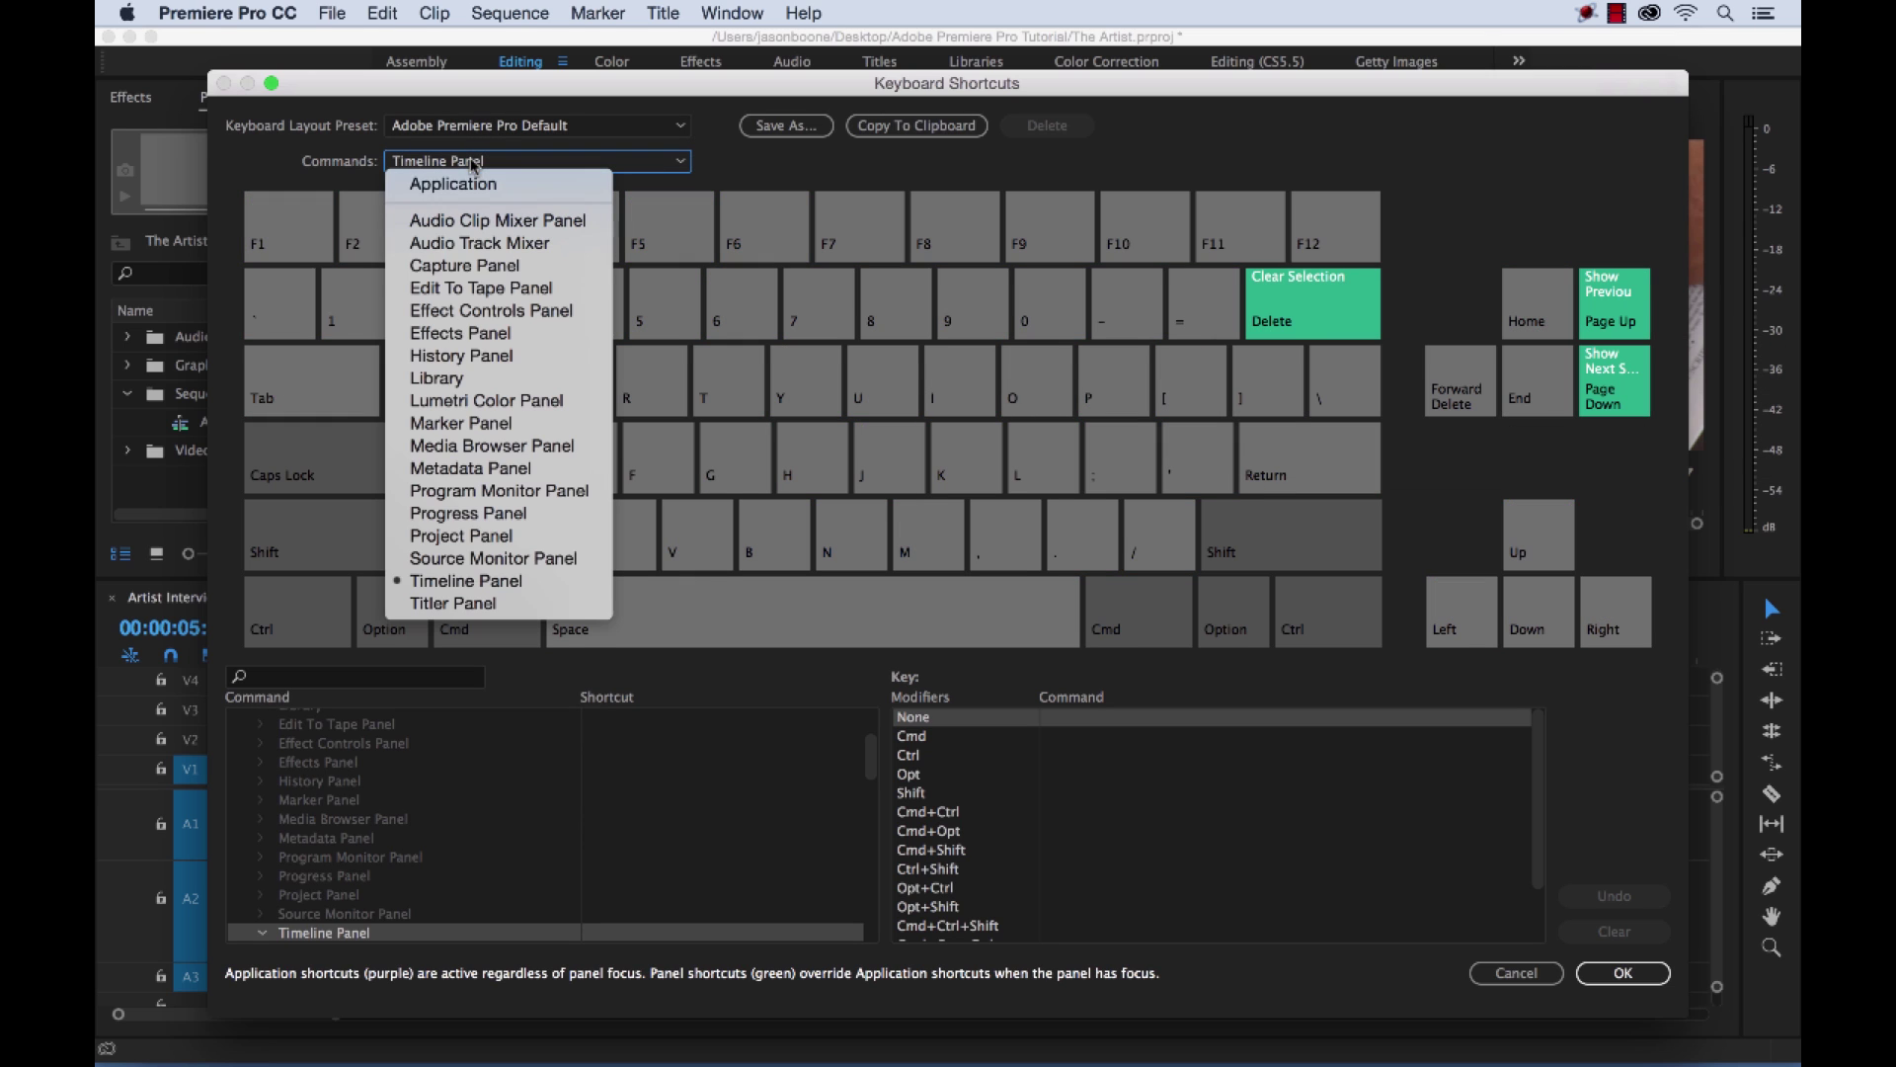
{"action": "left_click", "coordinate": [456, 605]}
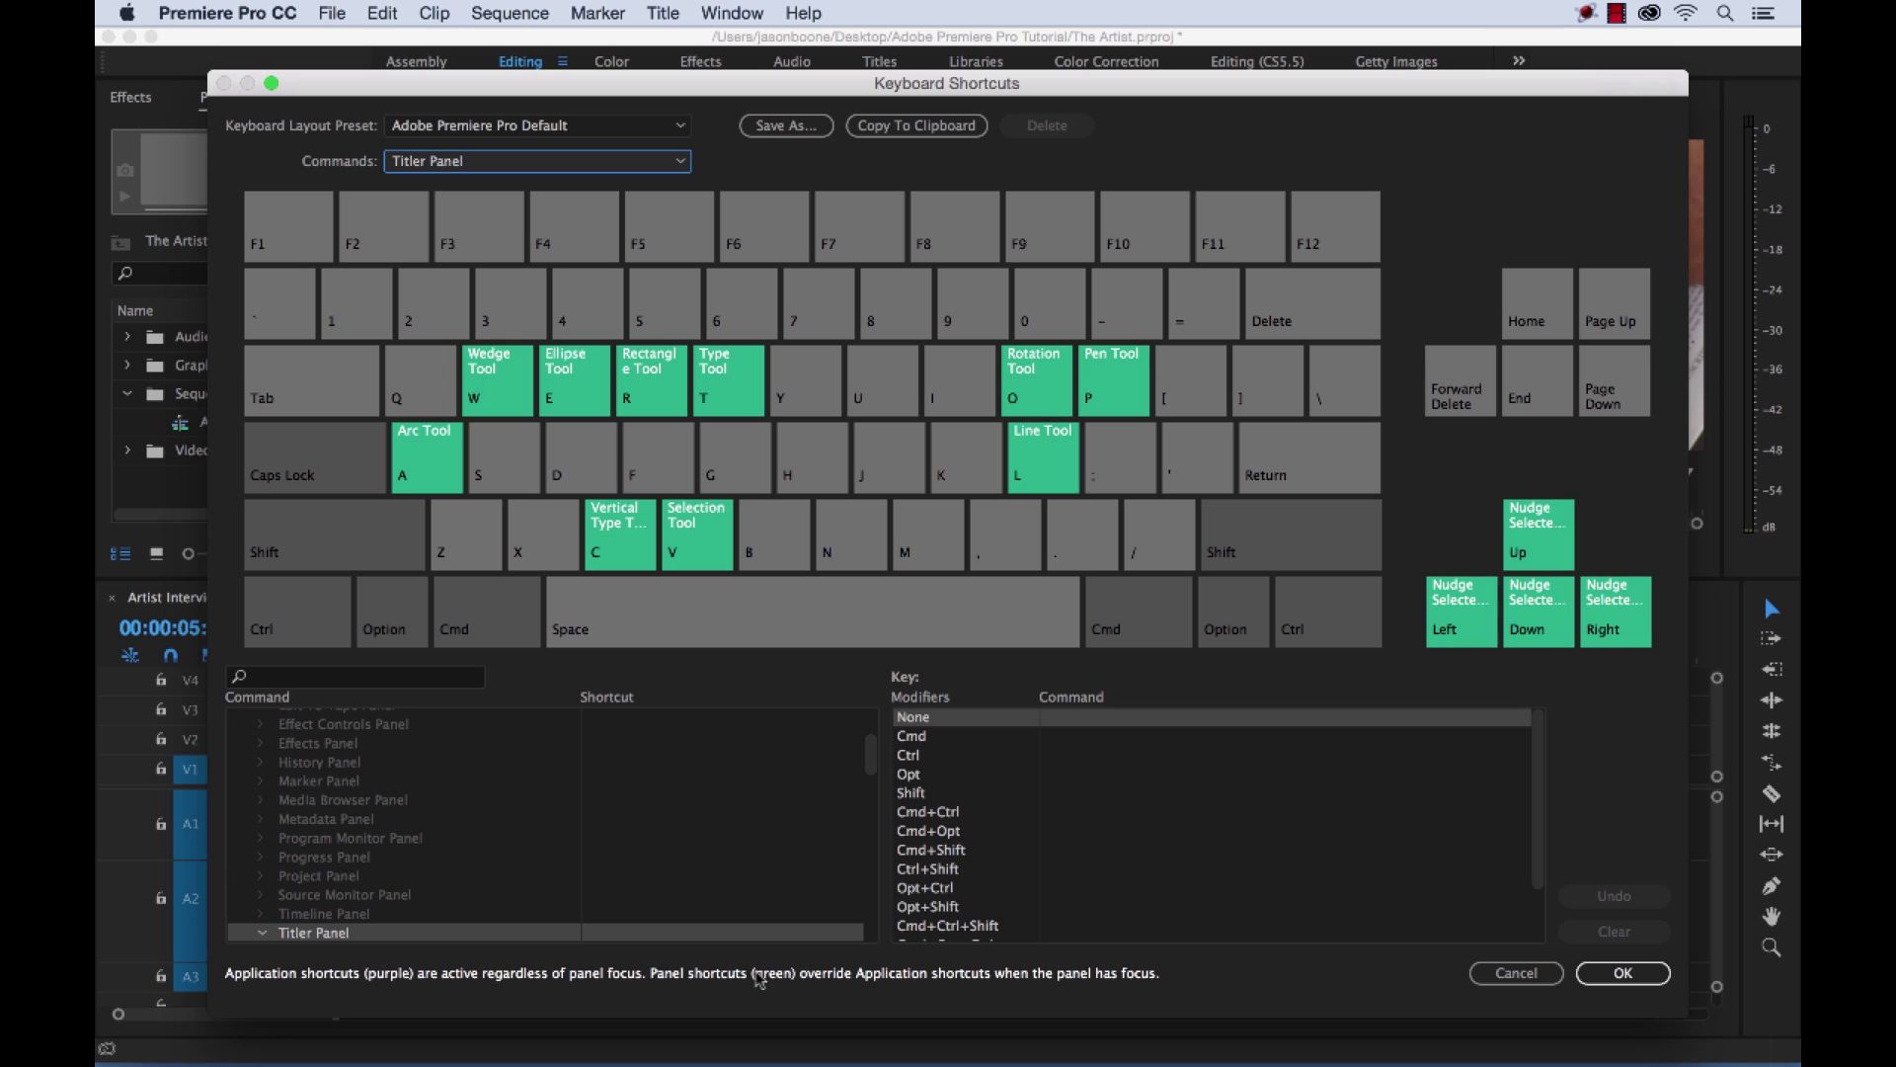
{"action": "left_click", "coordinate": [518, 164]}
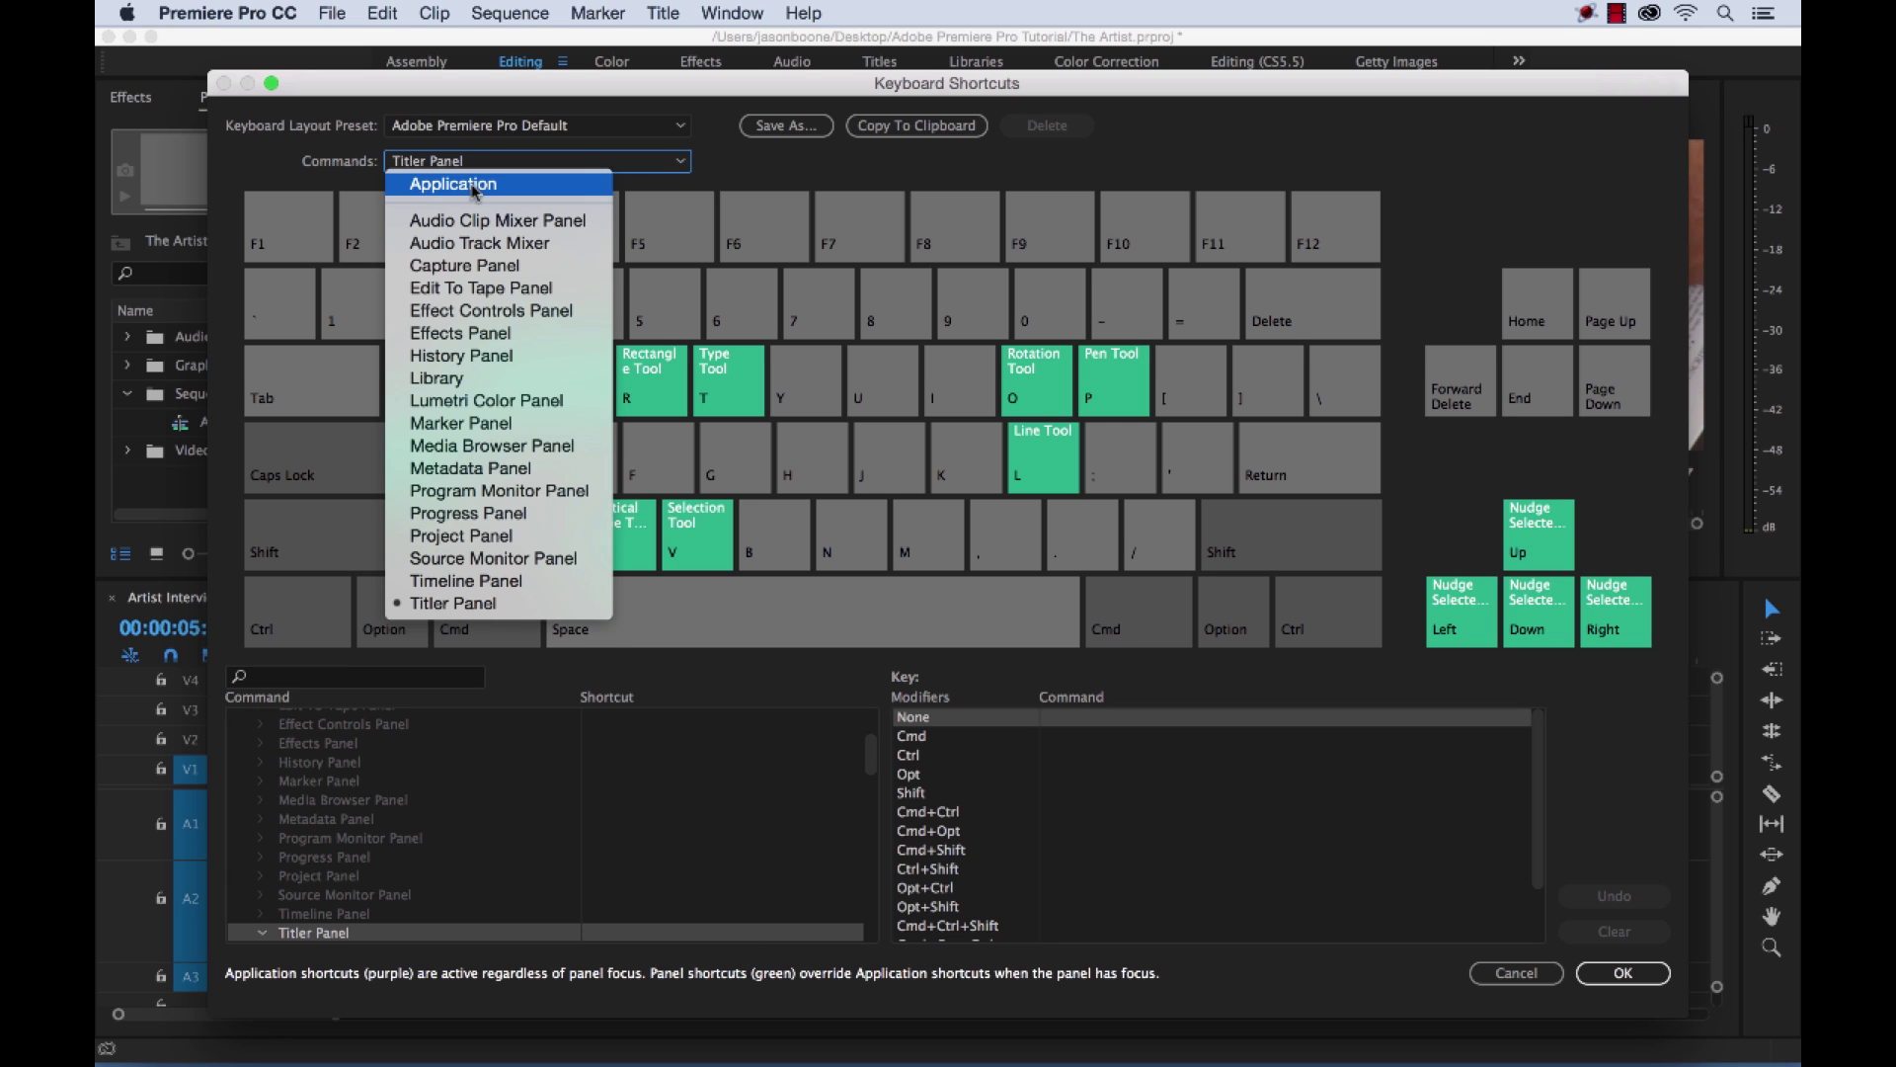
- Switch the map back to Application commands and check what the D key triggers
{"action": "left_click", "coordinate": [472, 186]}
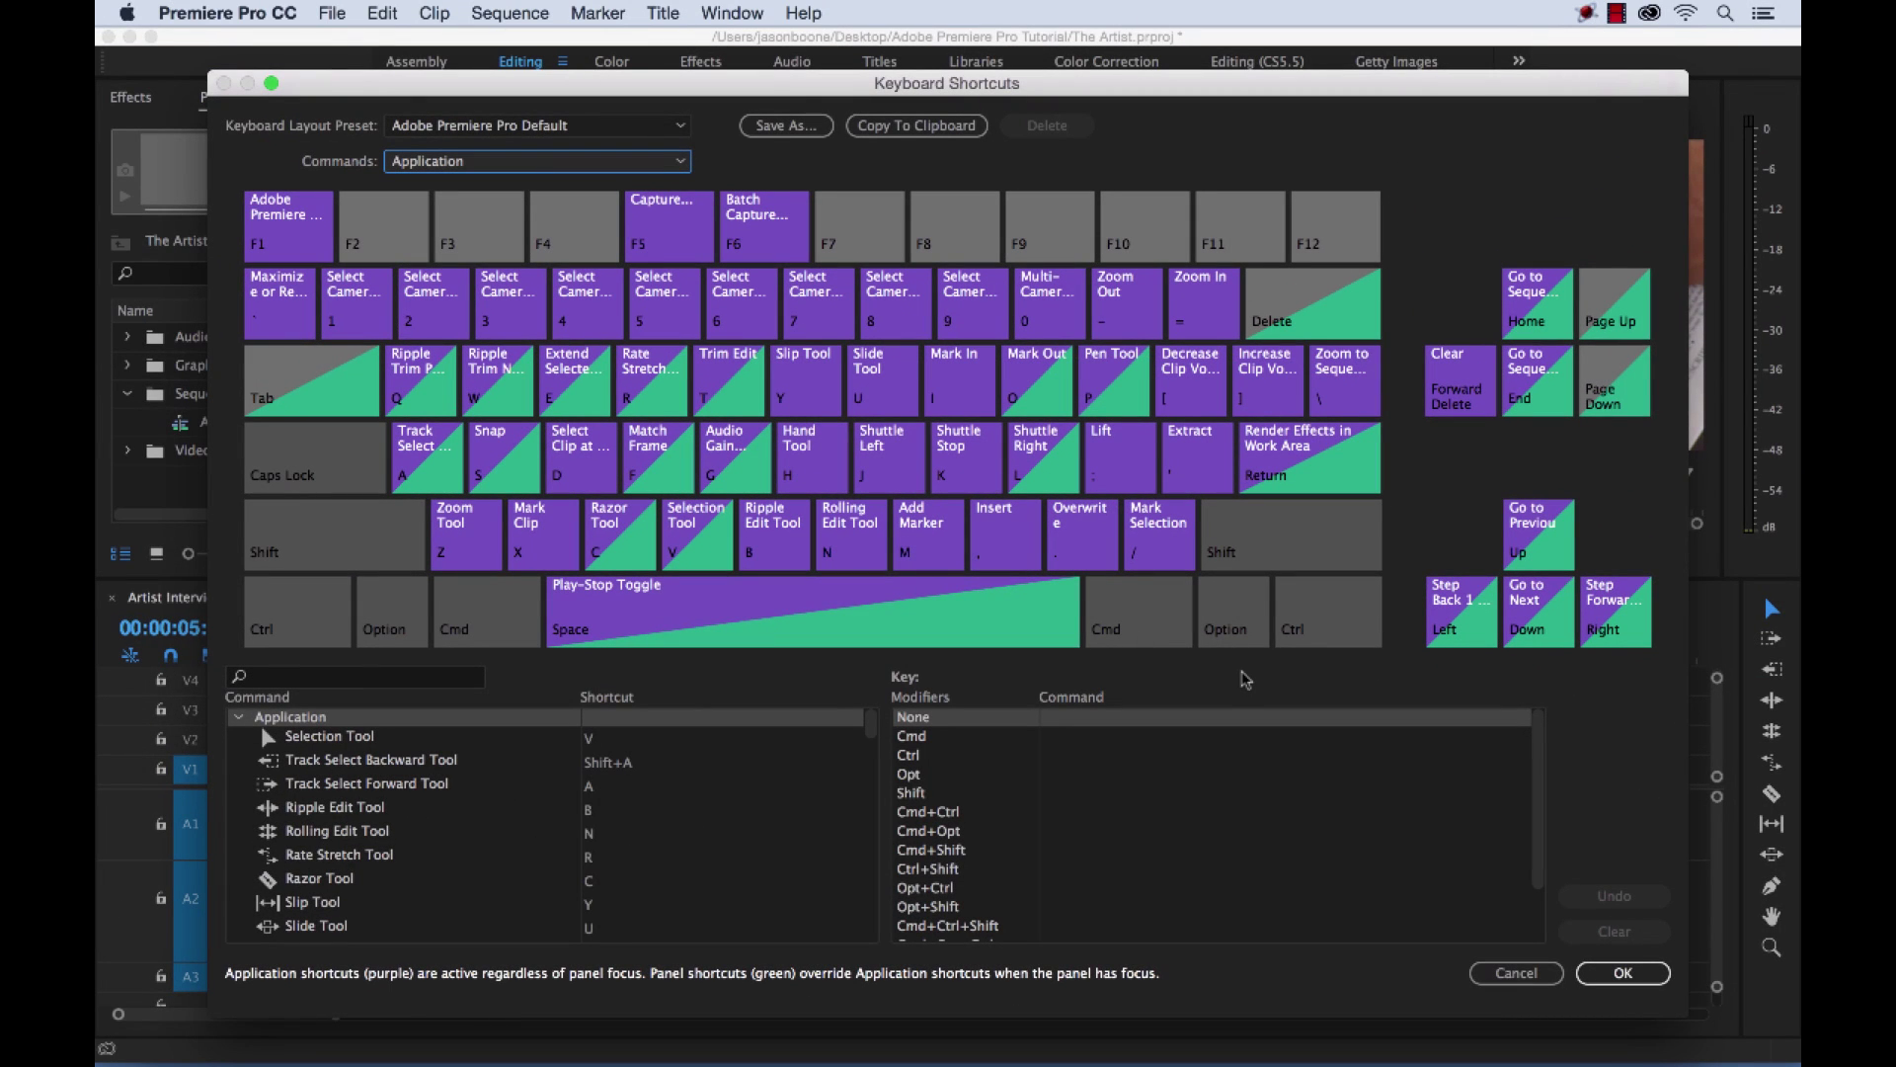
{"action": "key", "text": "d"}
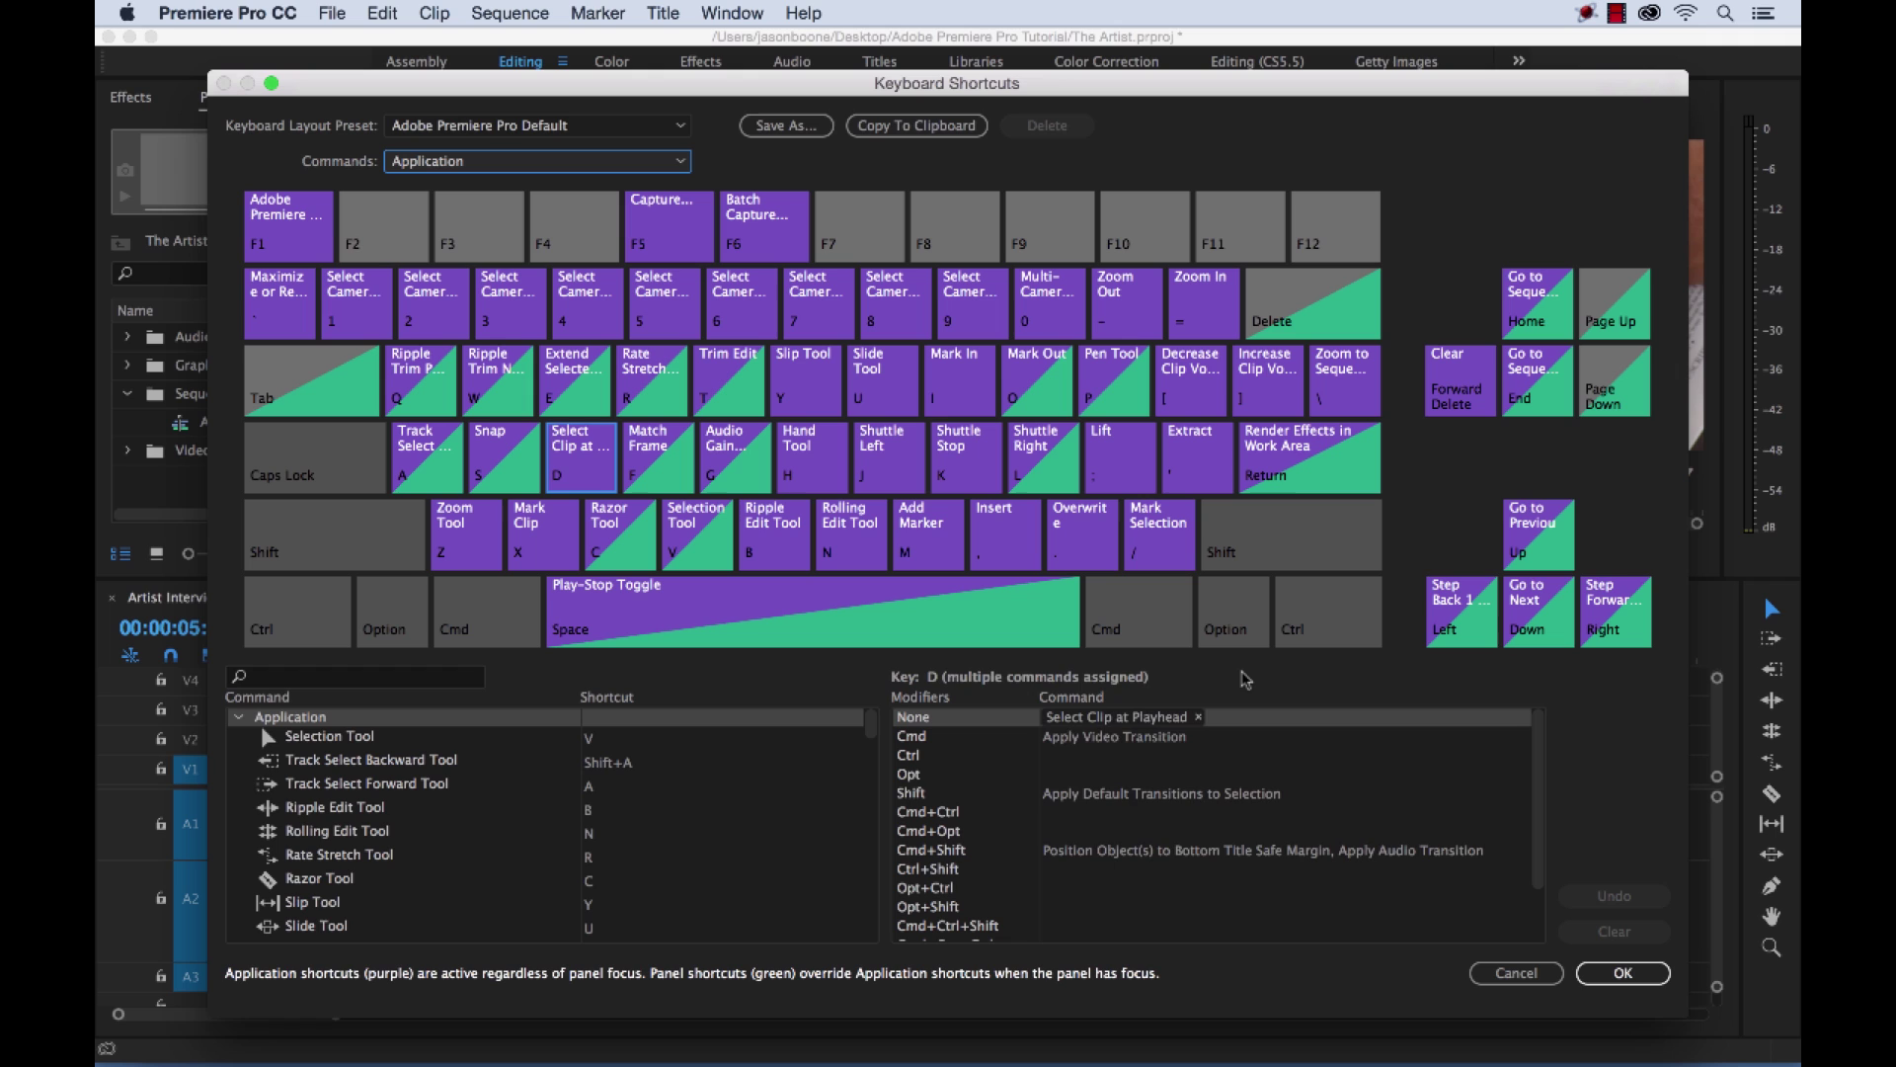
{"action": "key", "text": "space"}
{"action": "key", "text": "Escape"}
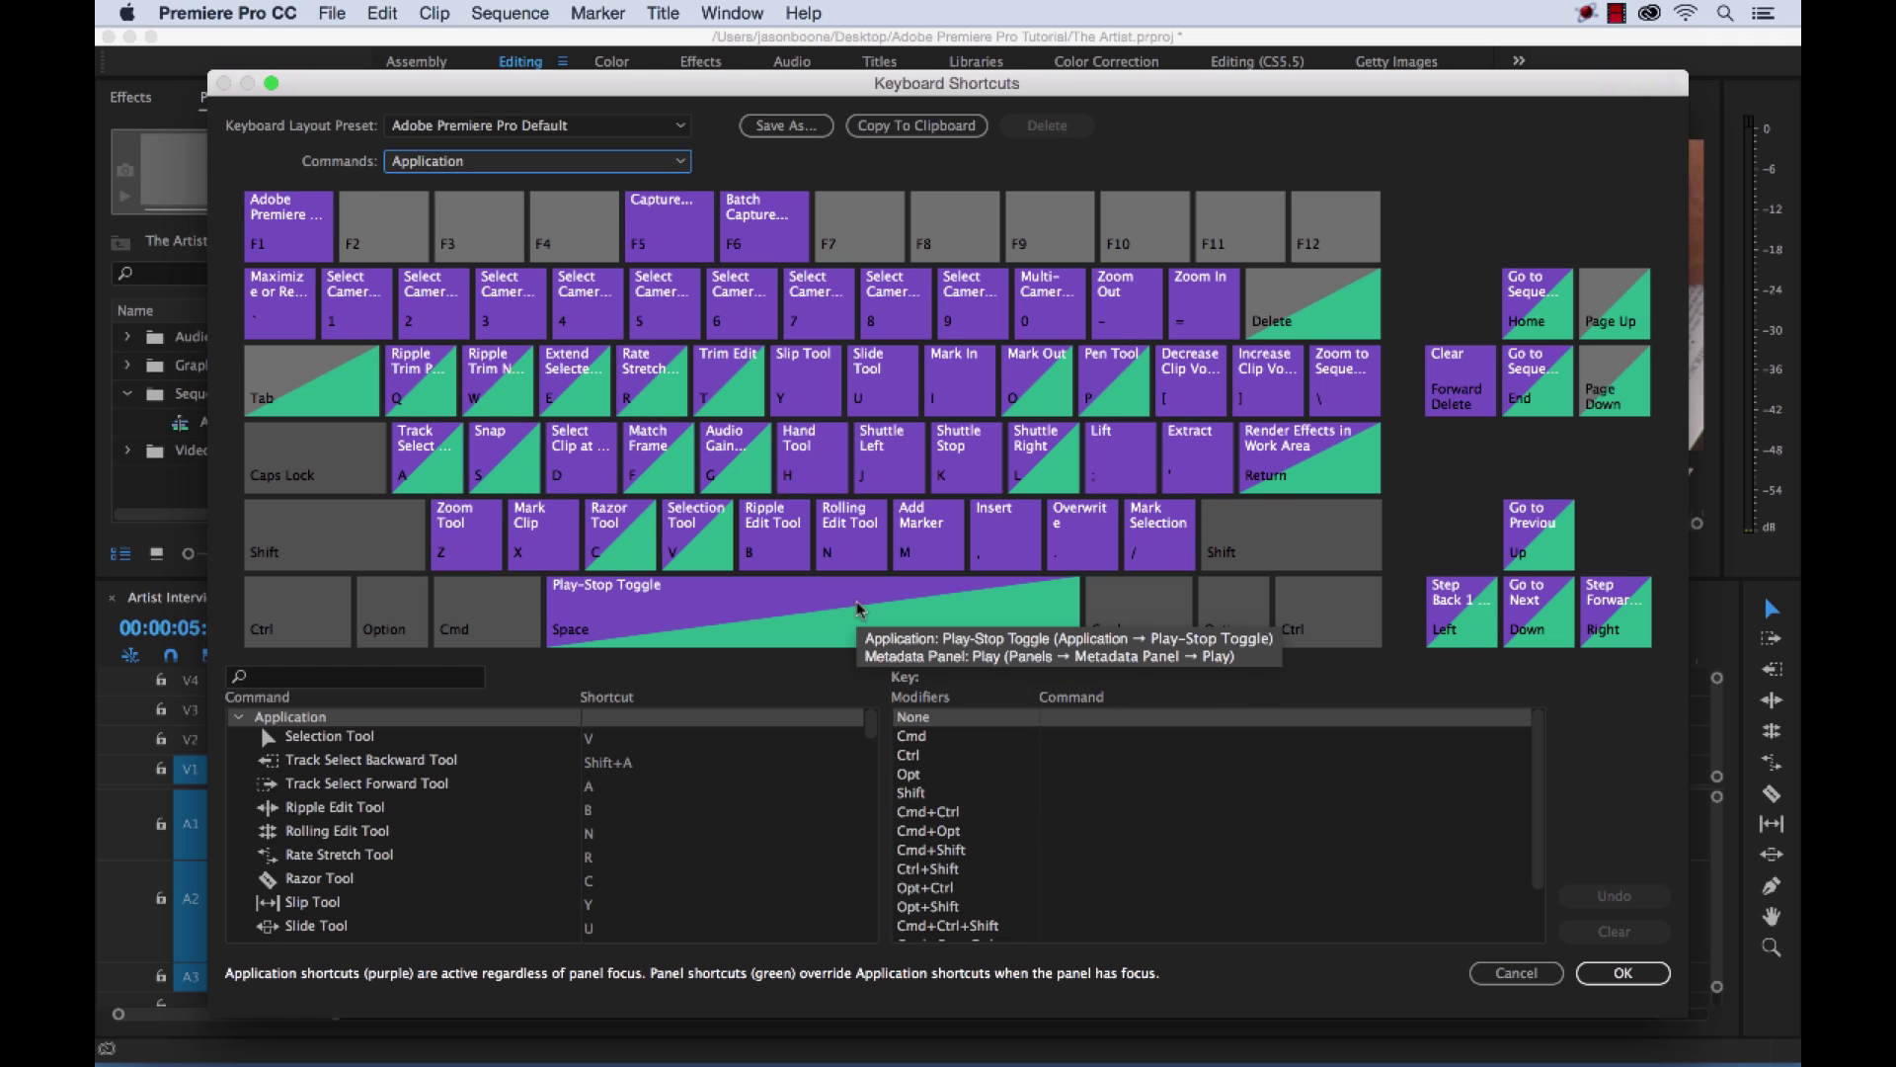
- Inspect the F key's commands, Fast Forward and Match Frame, in the modifiers list
{"action": "key", "text": "f"}
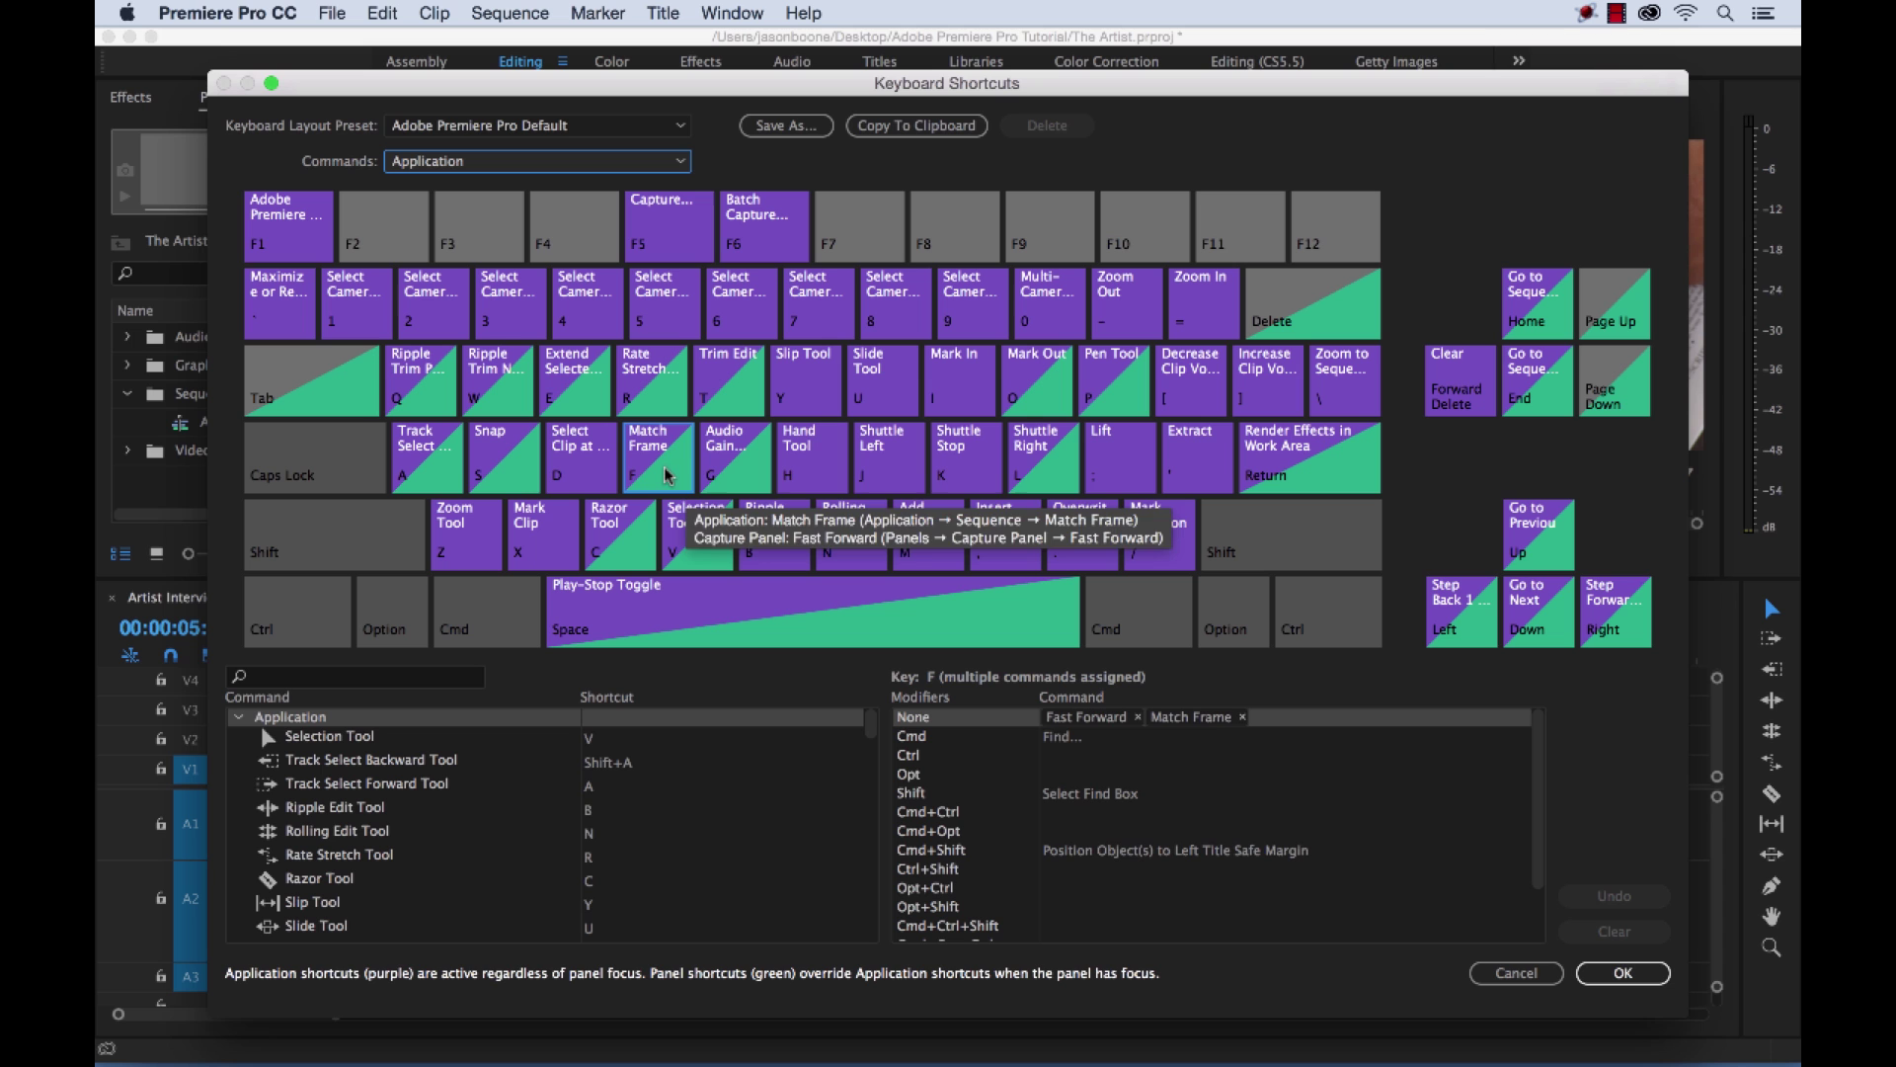
{"action": "left_click", "coordinate": [635, 439]}
{"action": "left_click", "coordinate": [635, 439]}
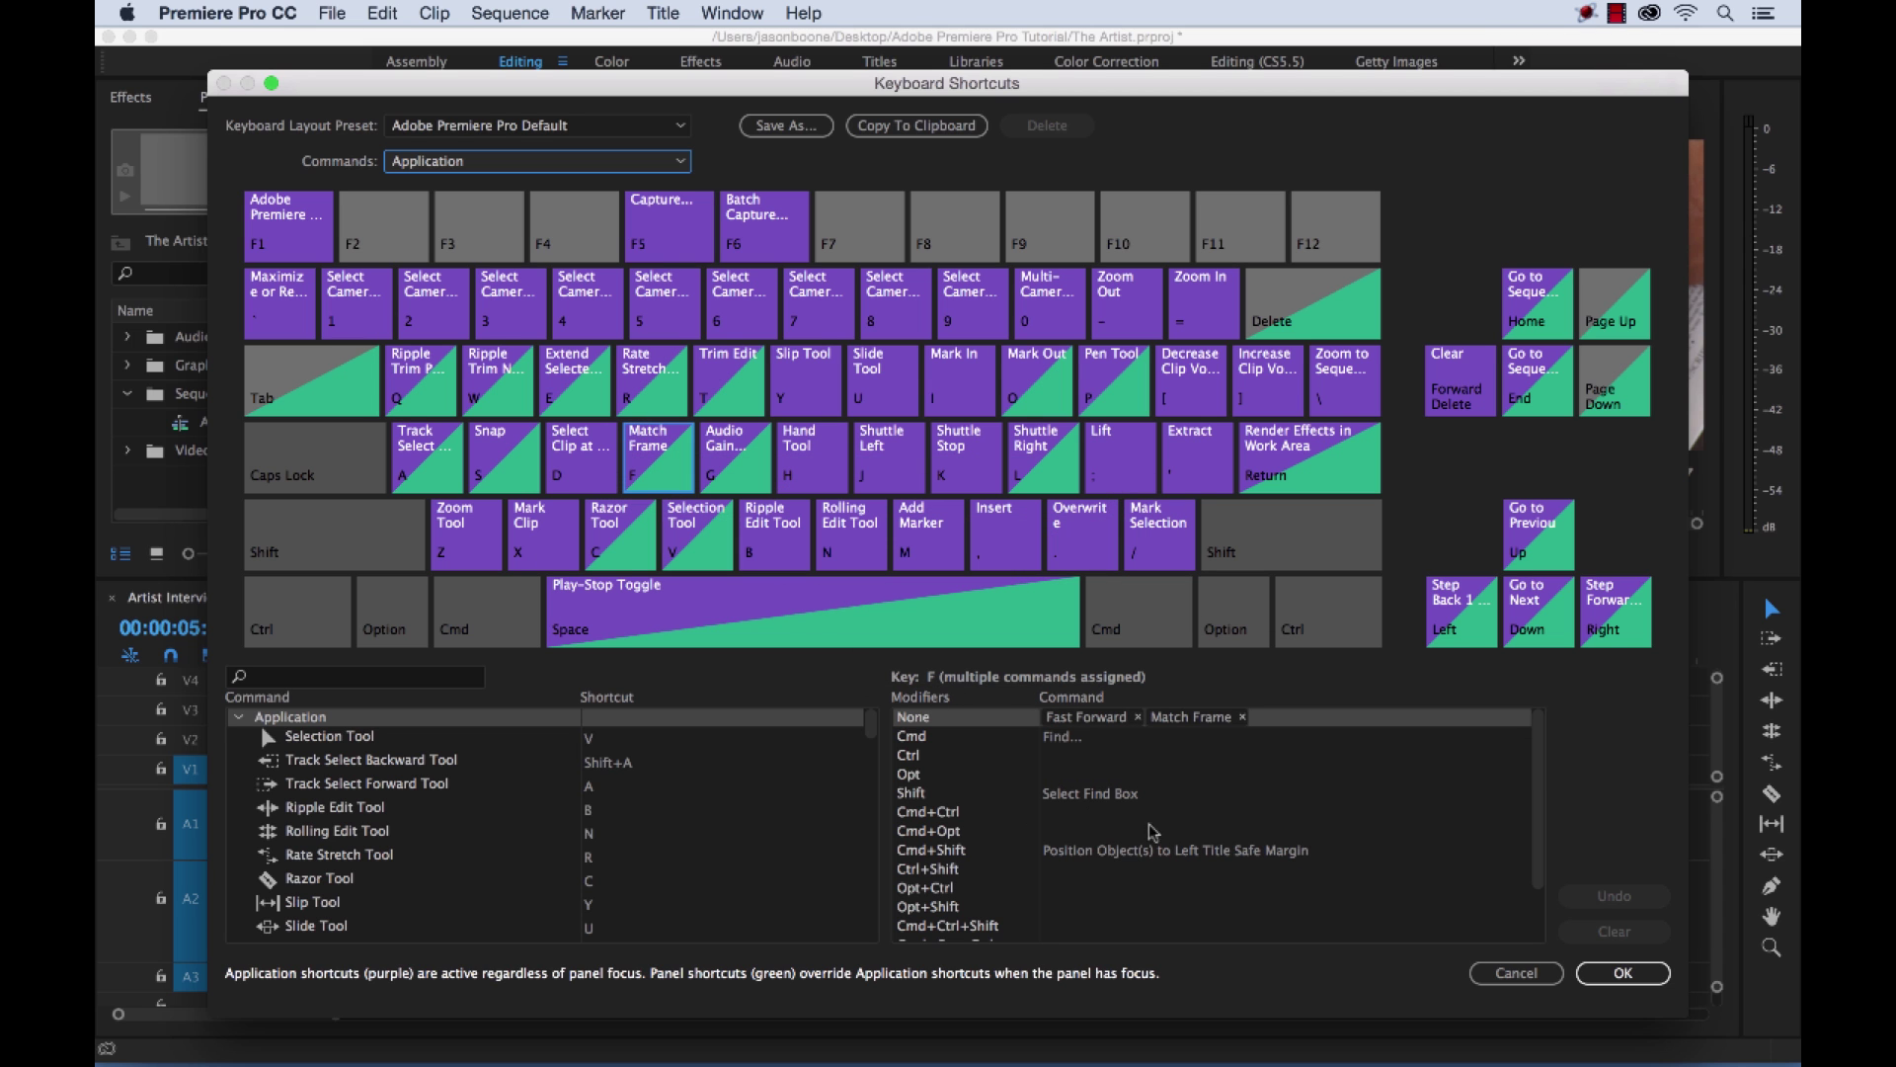
{"action": "scroll", "coordinate": [1313, 870], "scroll_direction": "down", "scroll_amount": 2}
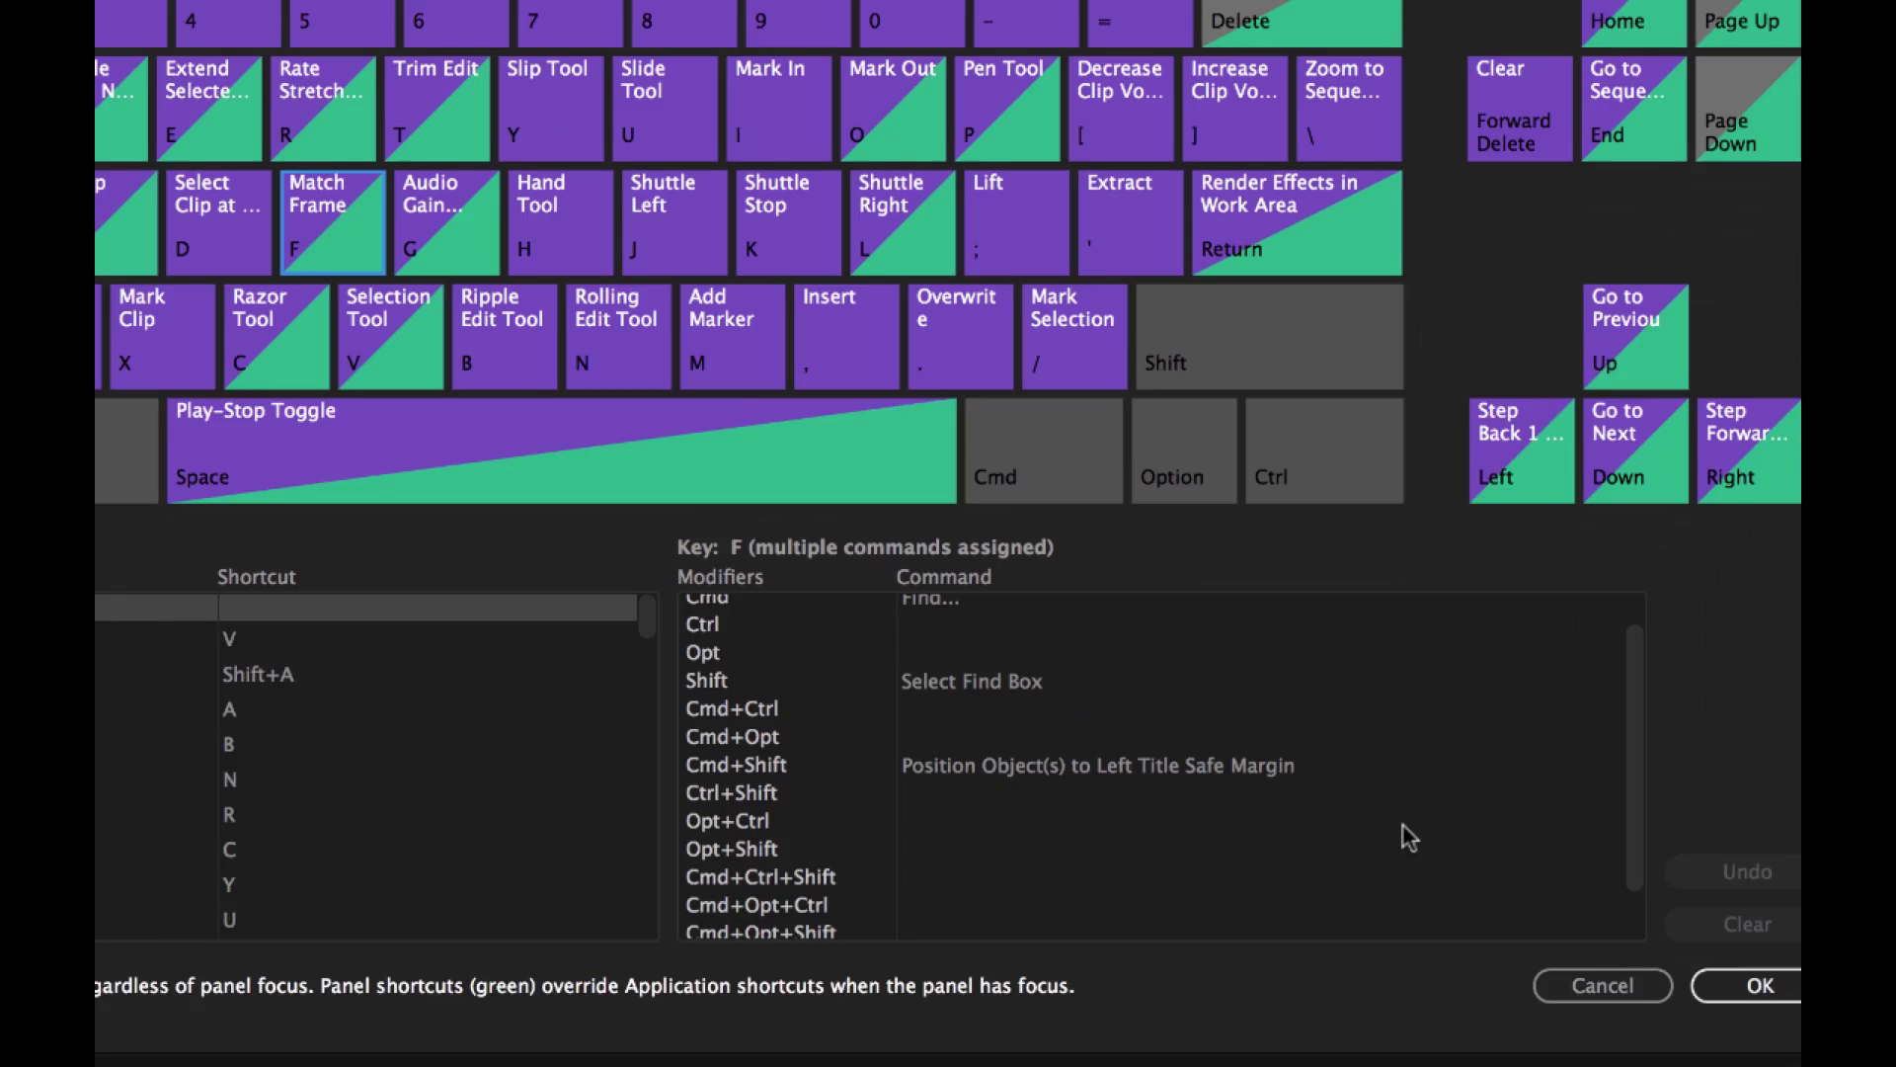
{"action": "scroll", "coordinate": [1392, 876], "scroll_direction": "up", "scroll_amount": 2}
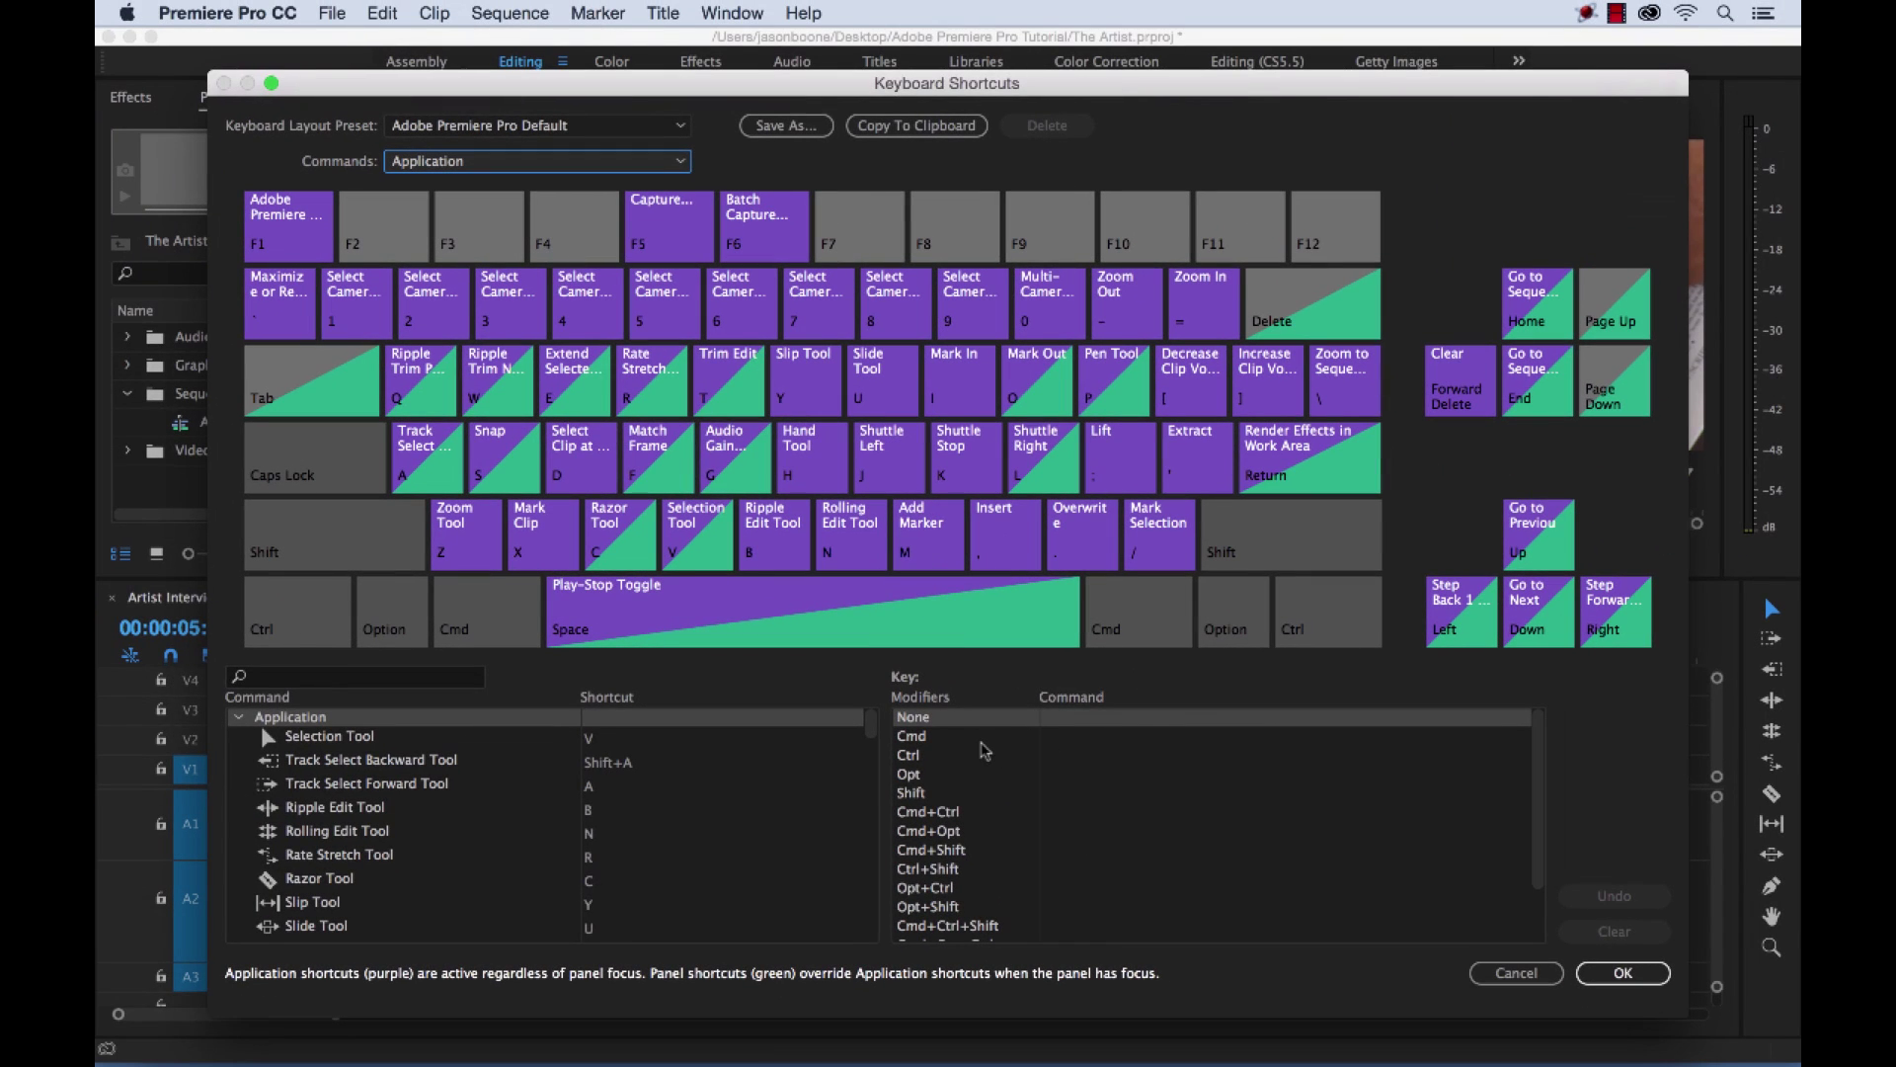
{"action": "key", "text": "g"}
{"action": "key", "text": "h"}
{"action": "key", "text": "j"}
{"action": "key", "text": "super"}
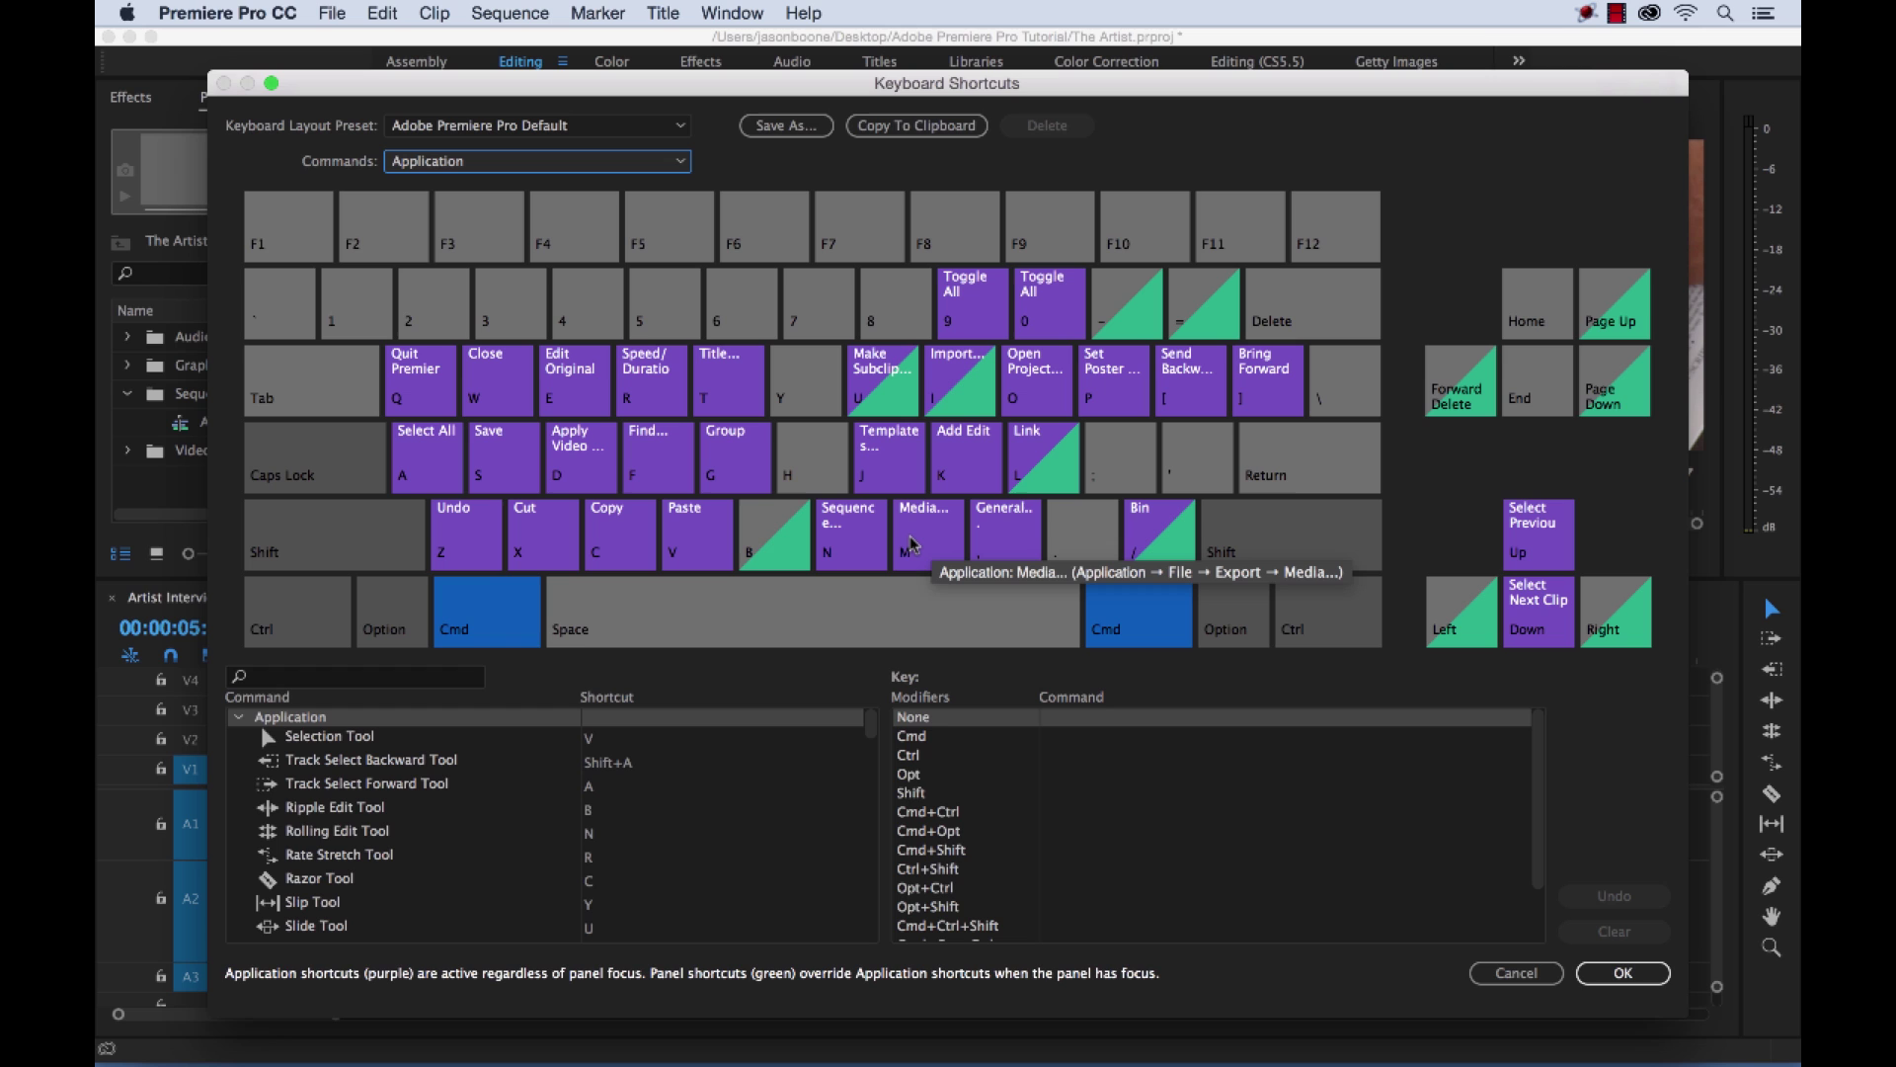
{"action": "key", "text": "super"}
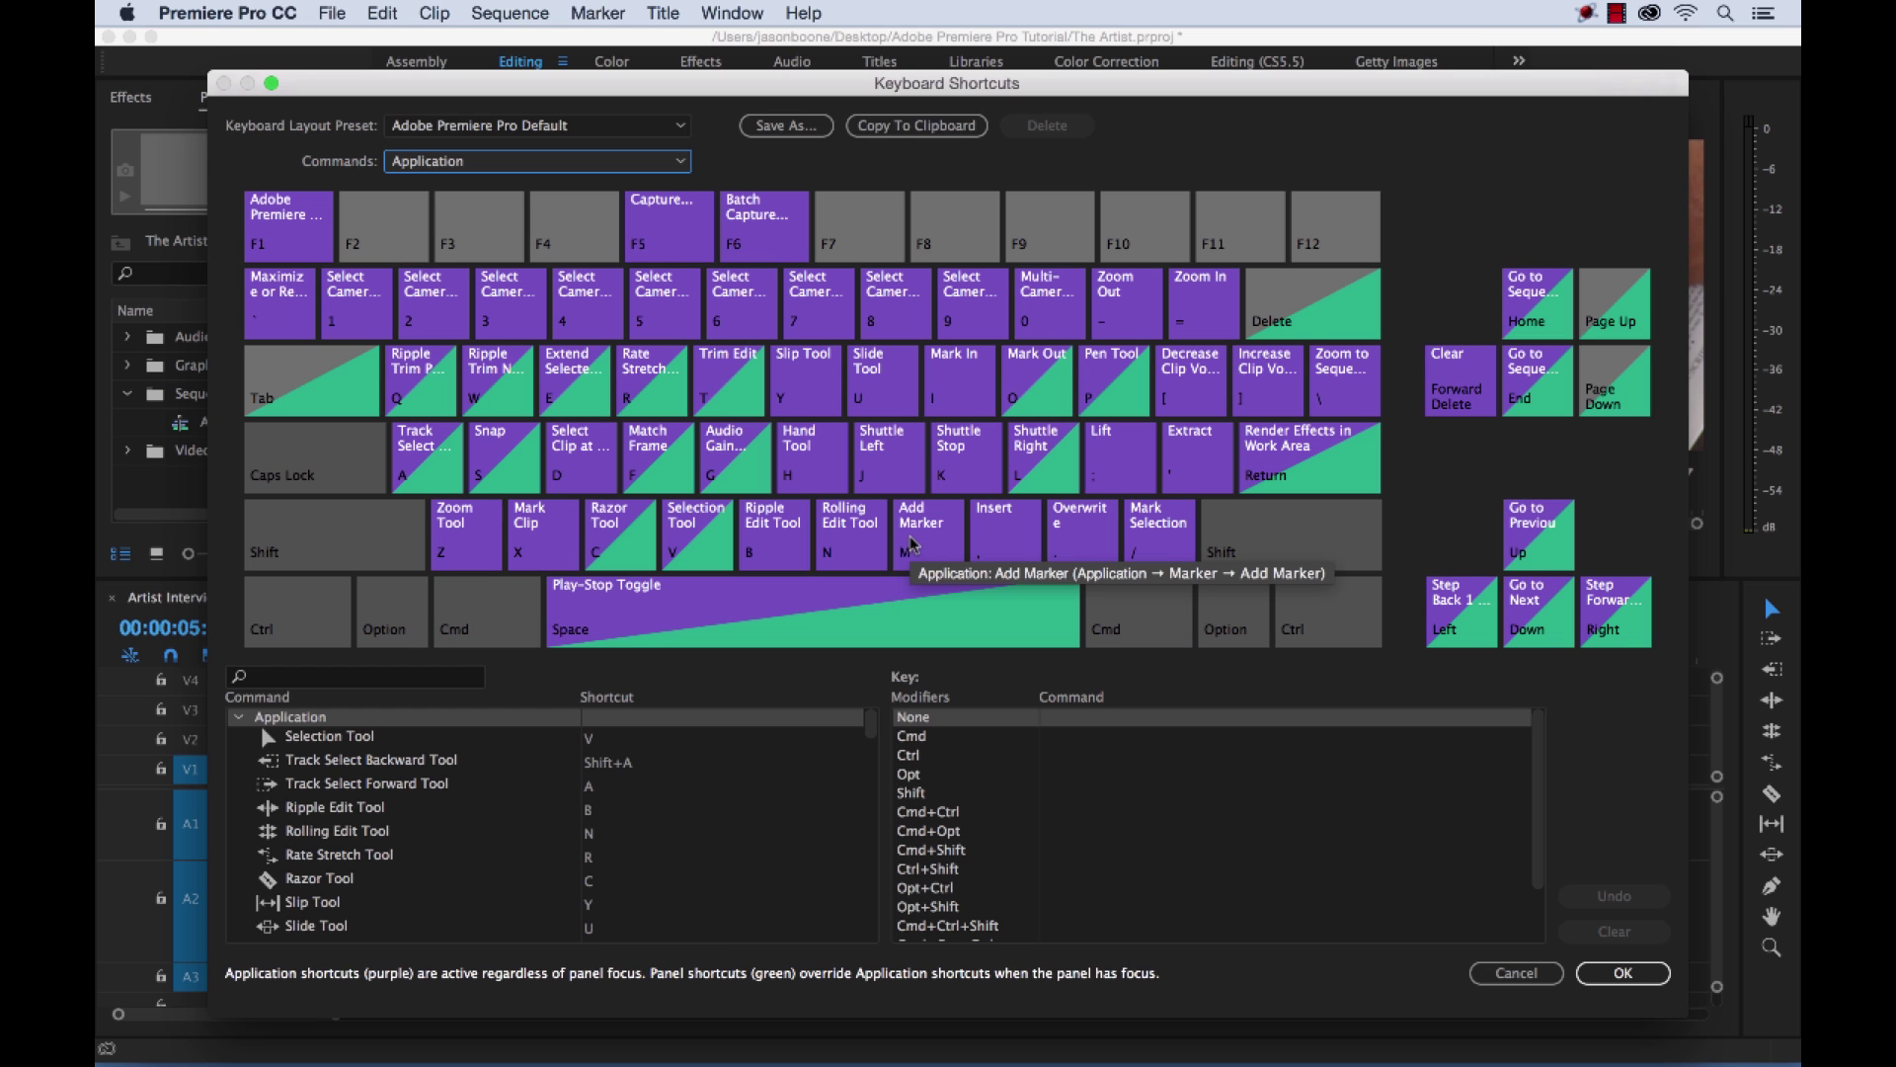
{"action": "key", "text": "alt"}
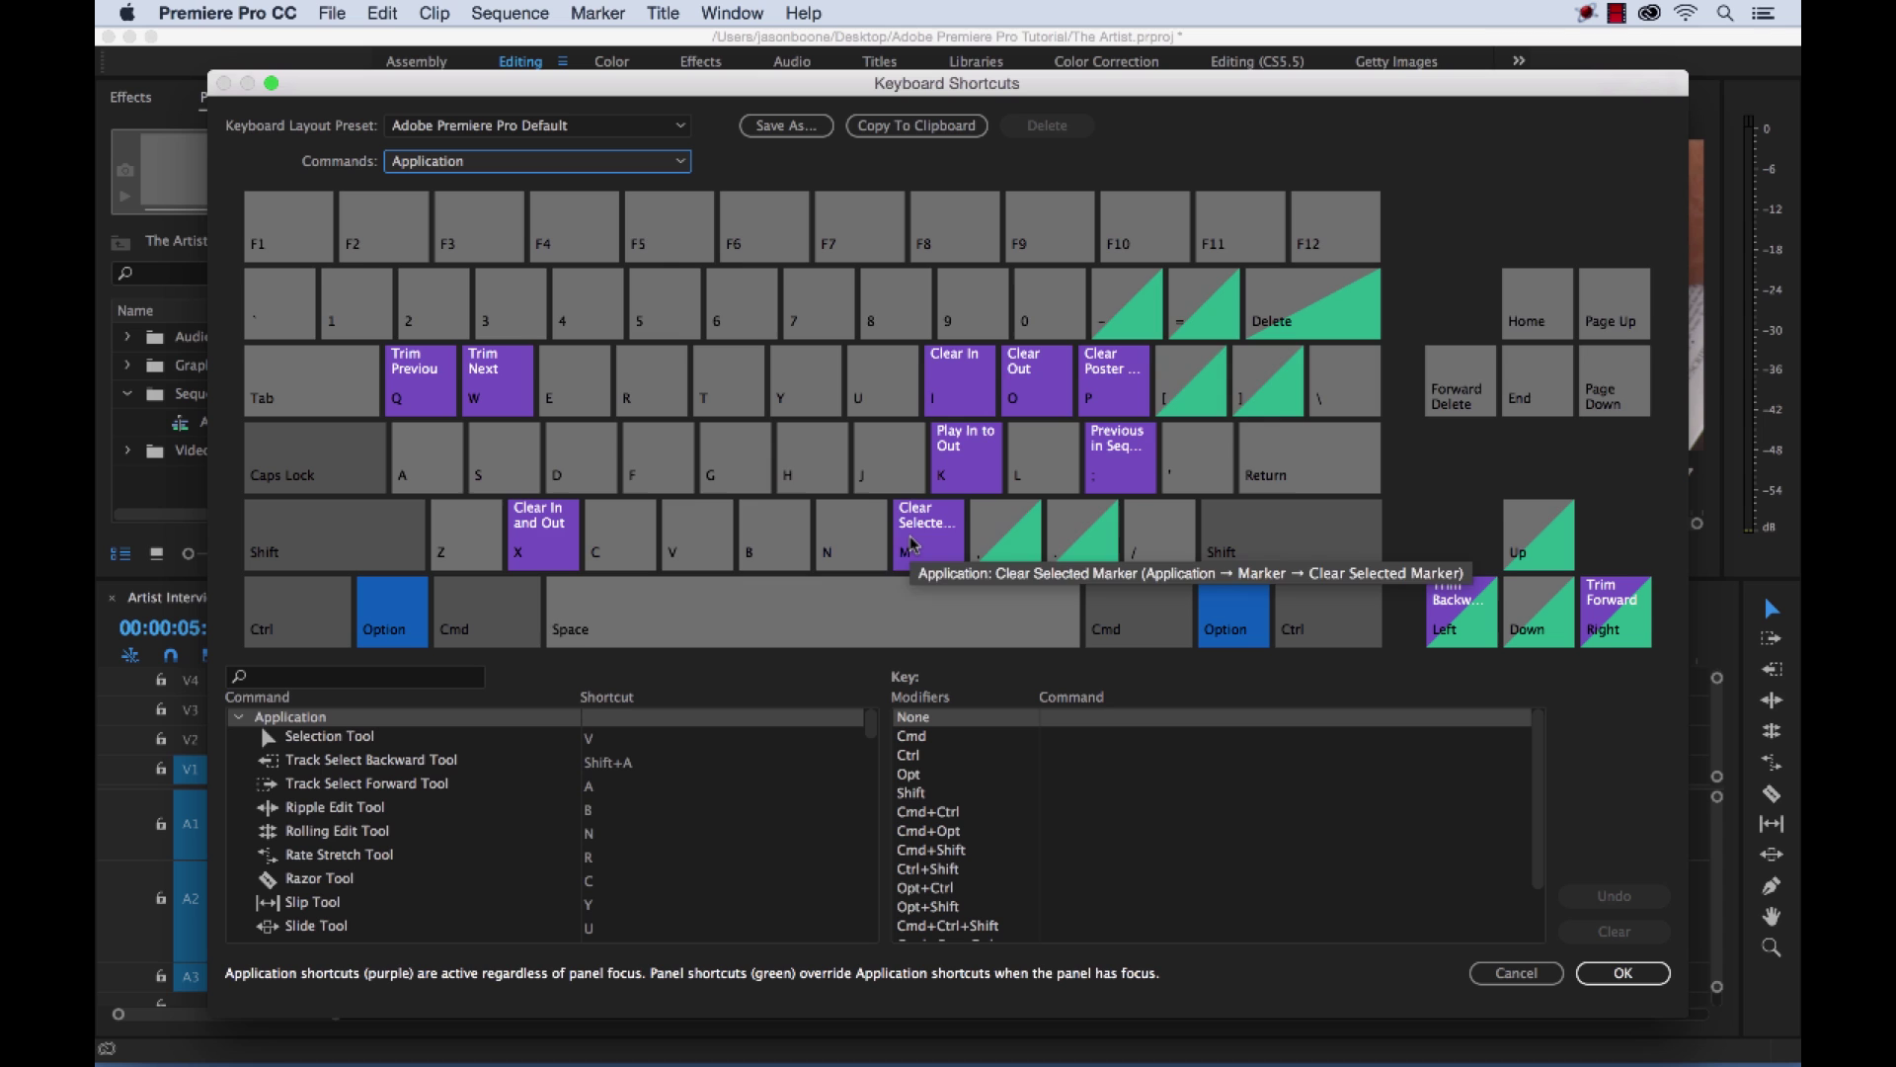
{"action": "key", "text": "alt"}
{"action": "key", "text": "ctrl"}
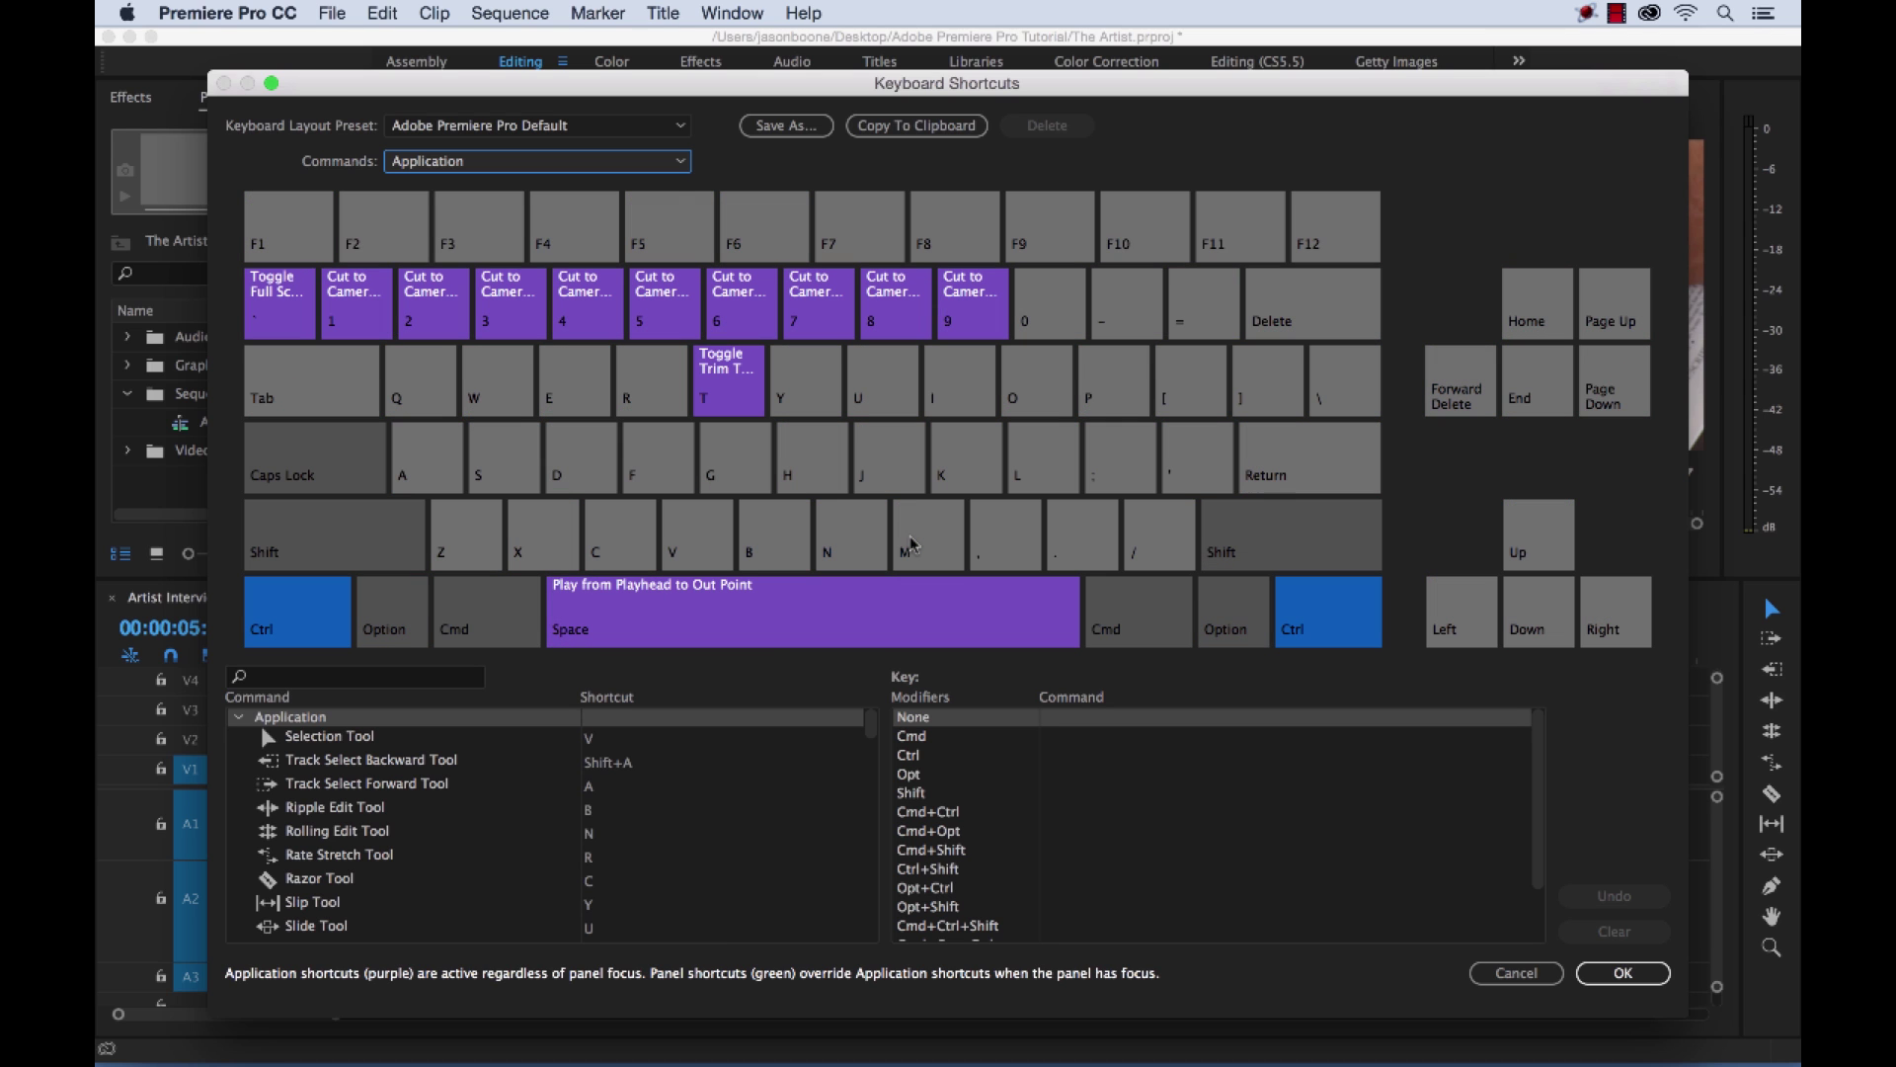
{"action": "key", "text": "shift"}
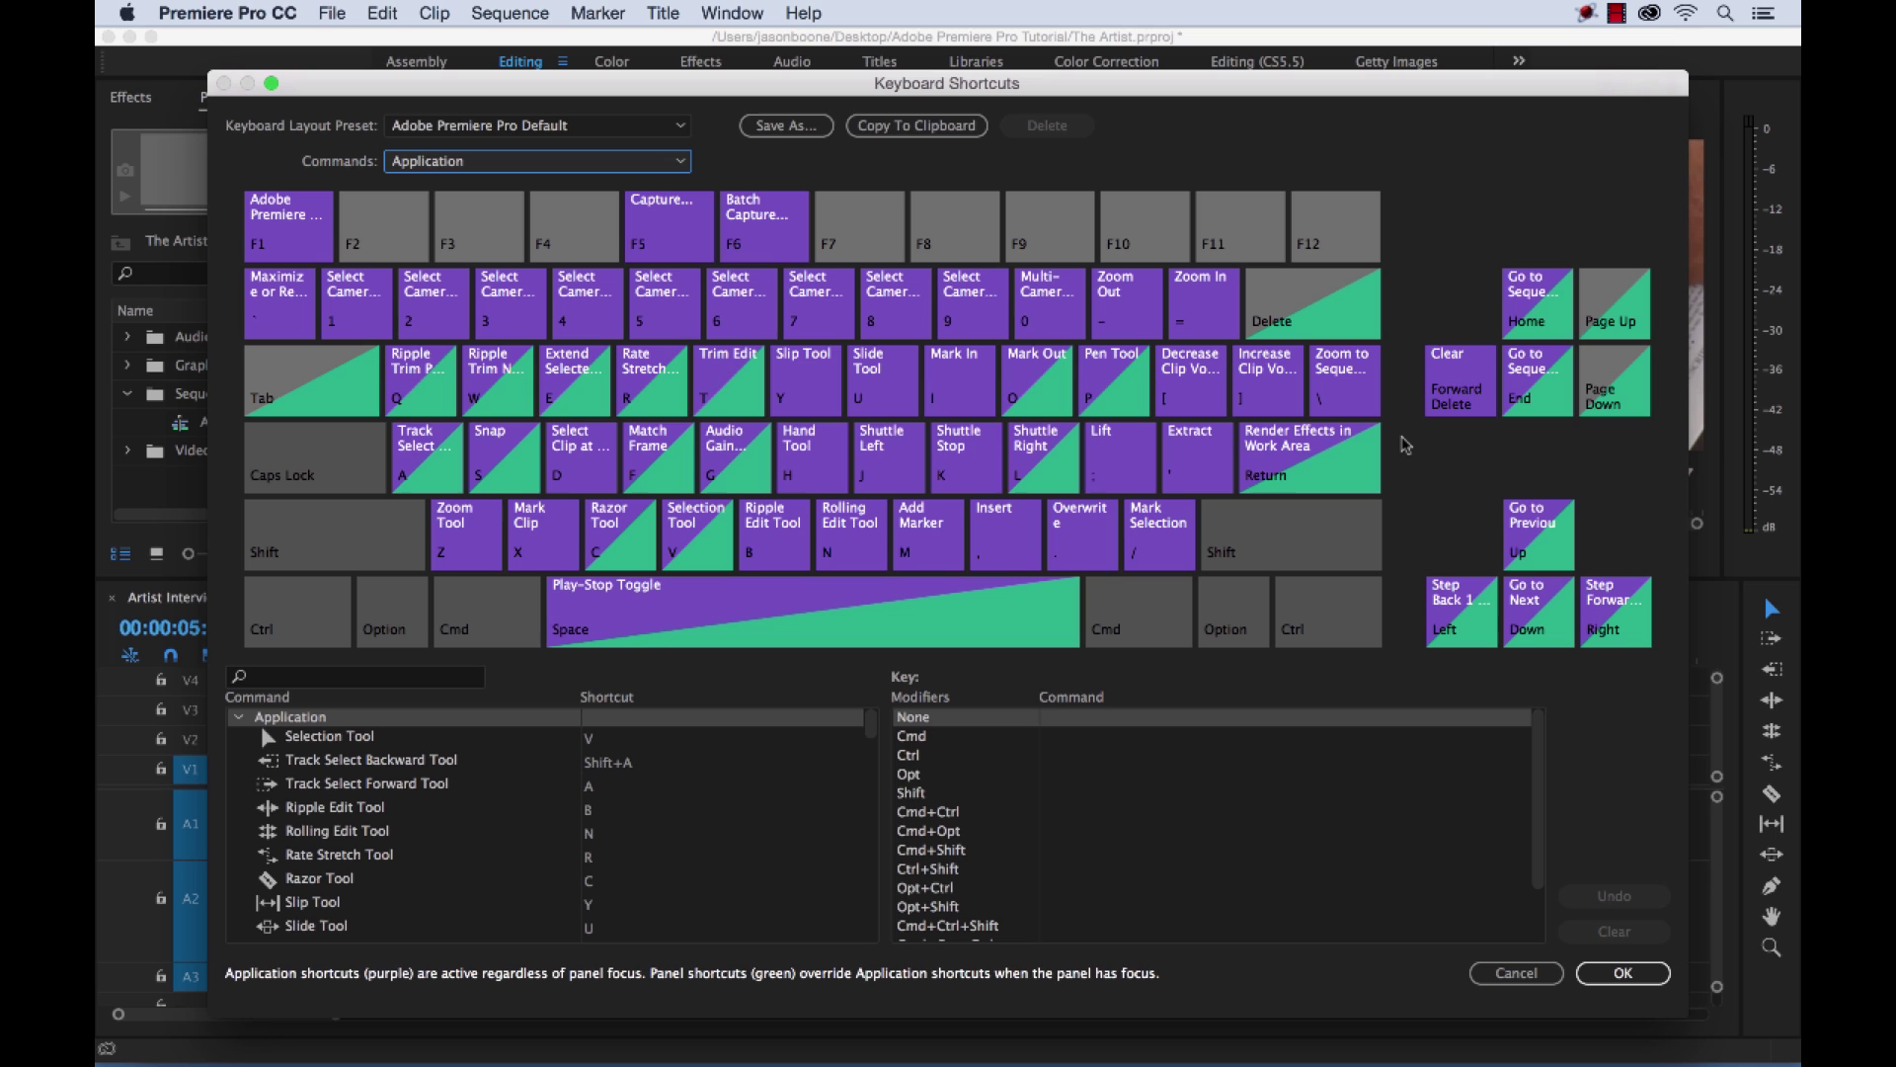
- Preview the Cmd and Option shortcut layouts and select Track Select Forward Tool
{"action": "key", "text": "super"}
{"action": "key", "text": "alt"}
{"action": "left_click", "coordinate": [352, 791]}
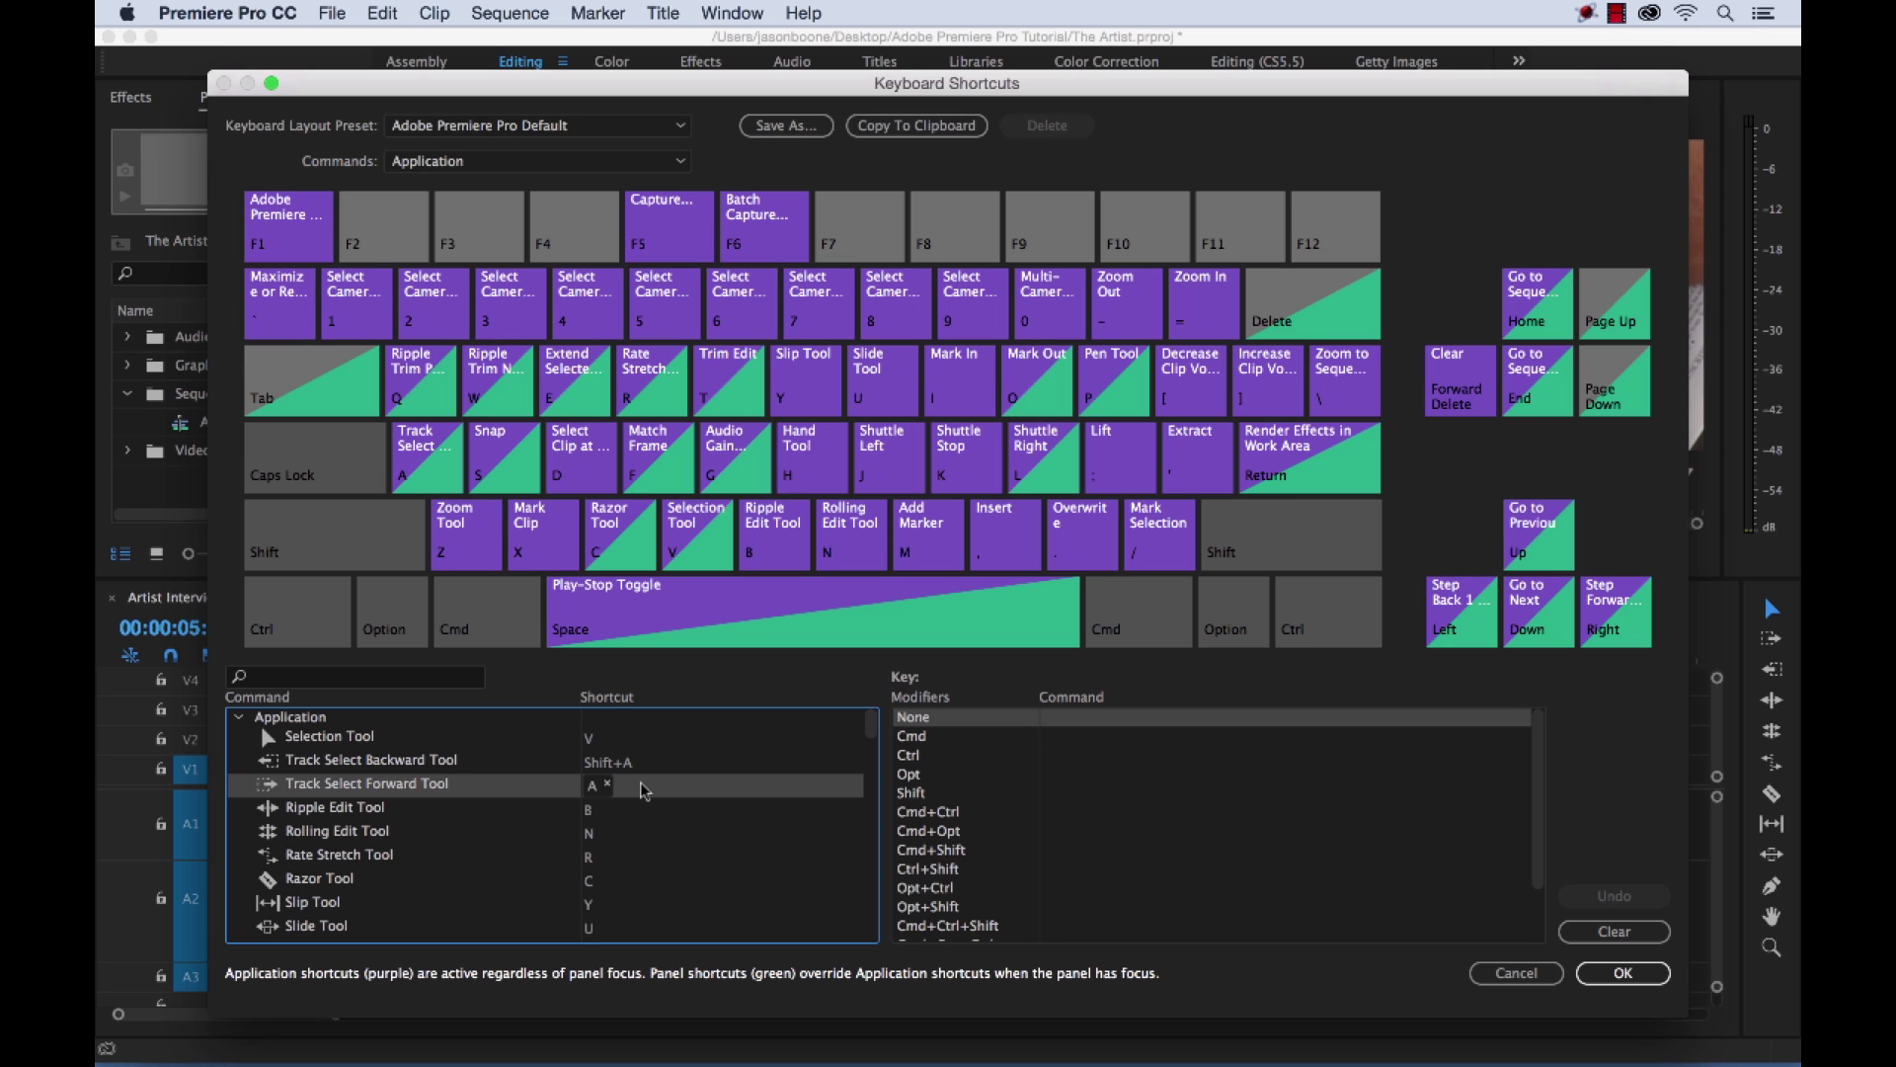
{"action": "key", "text": "super"}
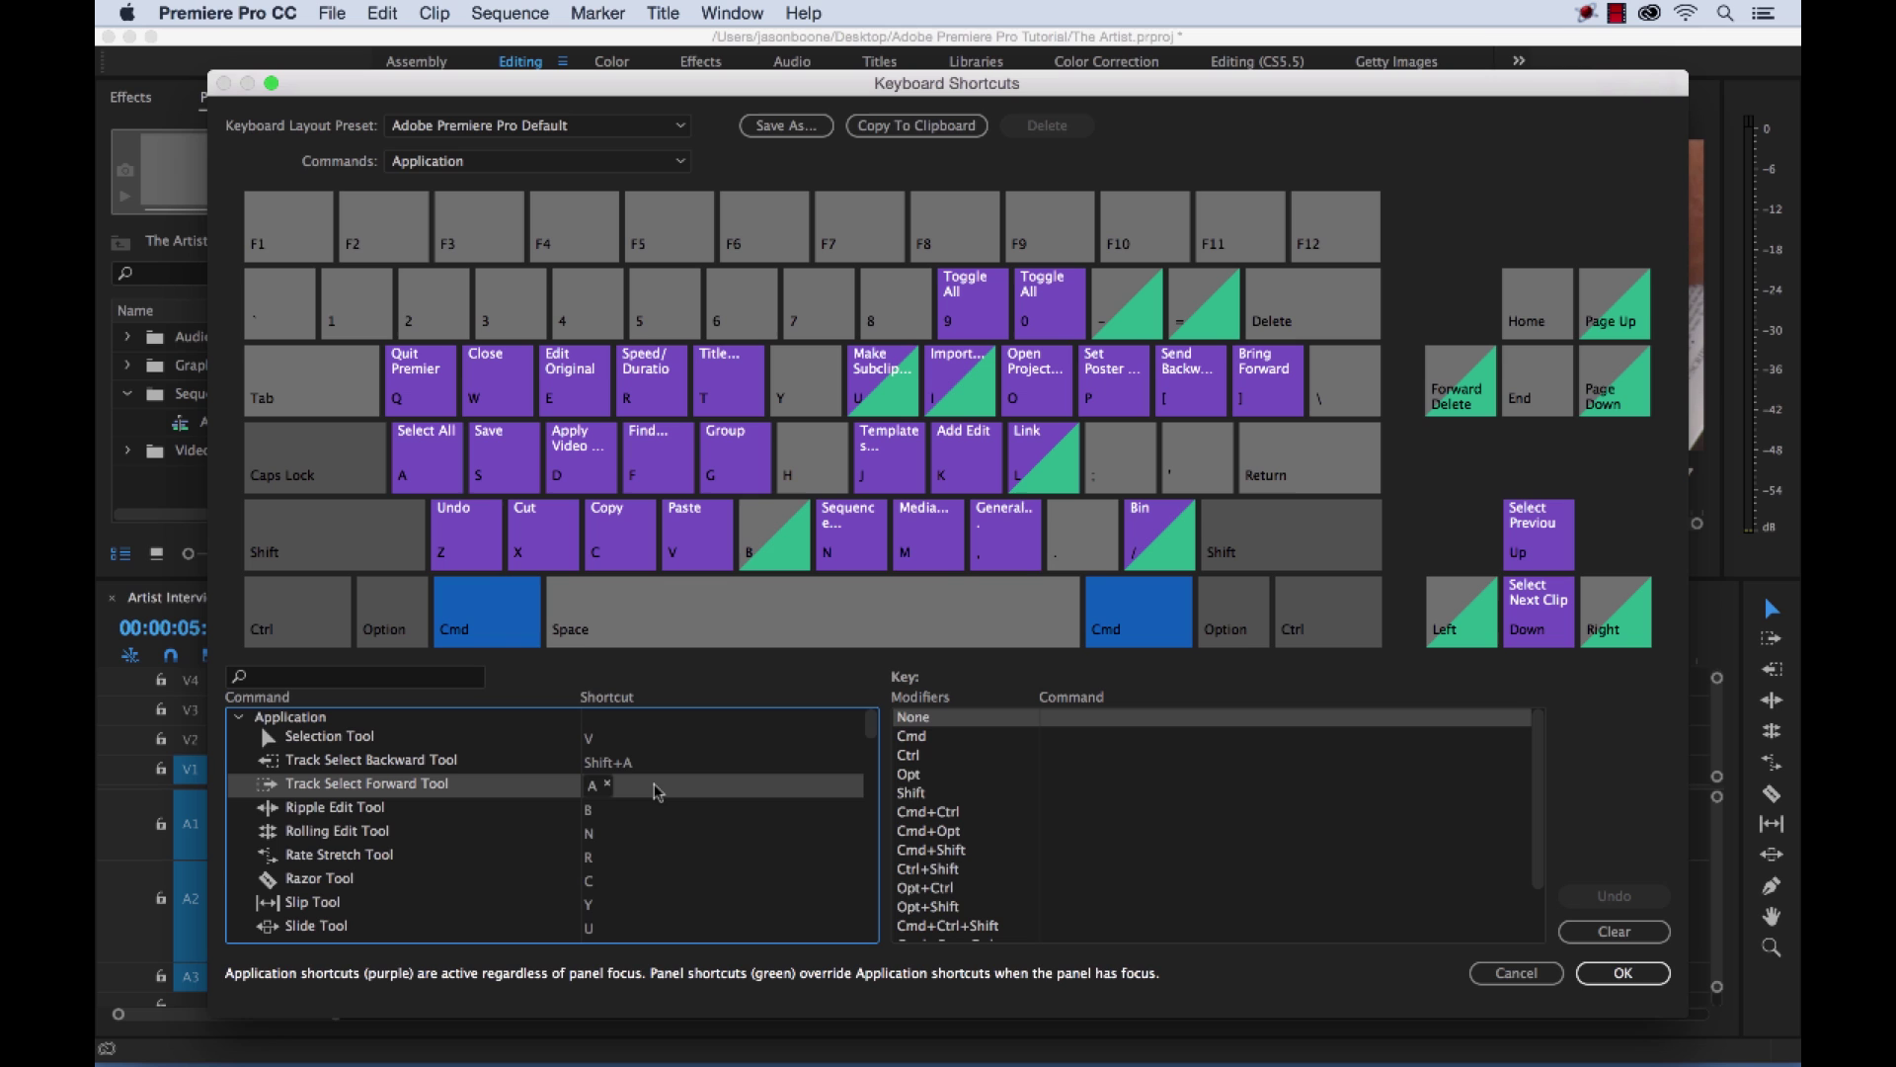
- Add a test Cmd+O shortcut to Track Select Forward Tool, then remove it
{"action": "left_click", "coordinate": [640, 796]}
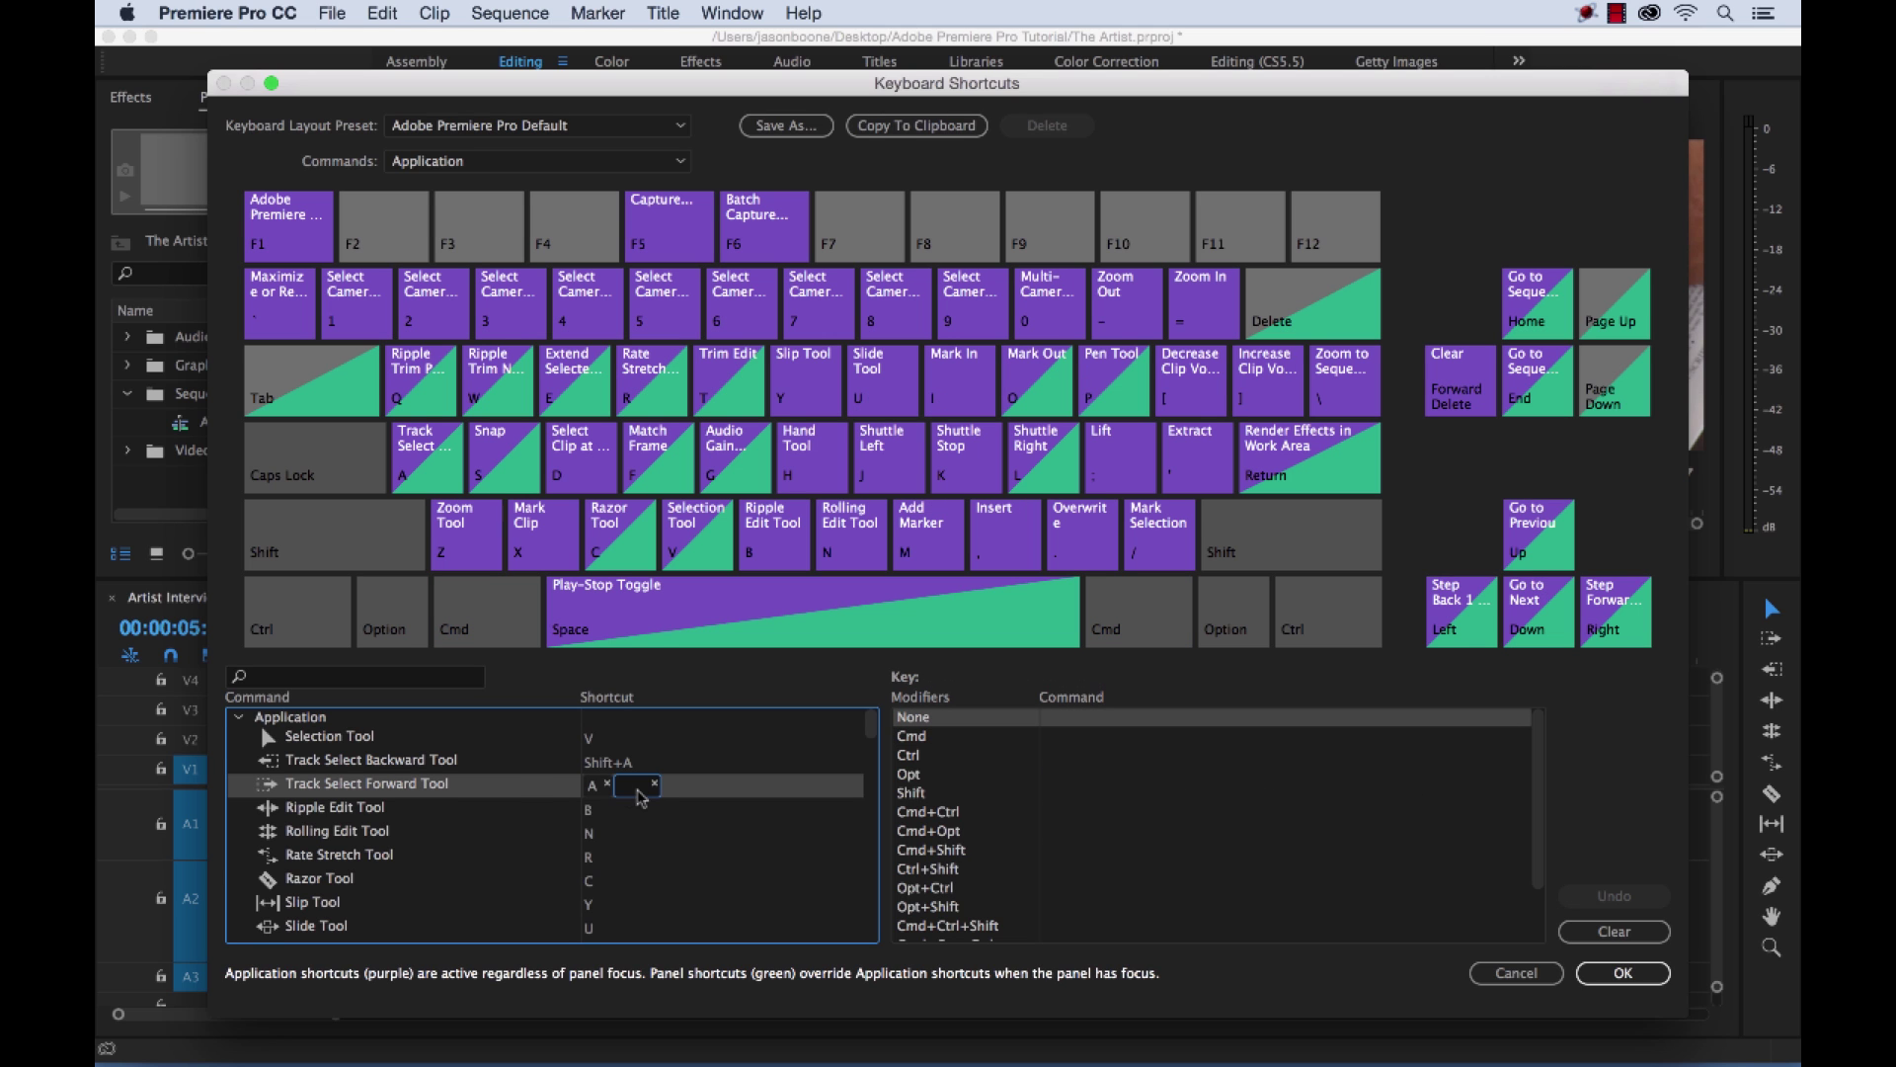
{"action": "key", "text": "super+o"}
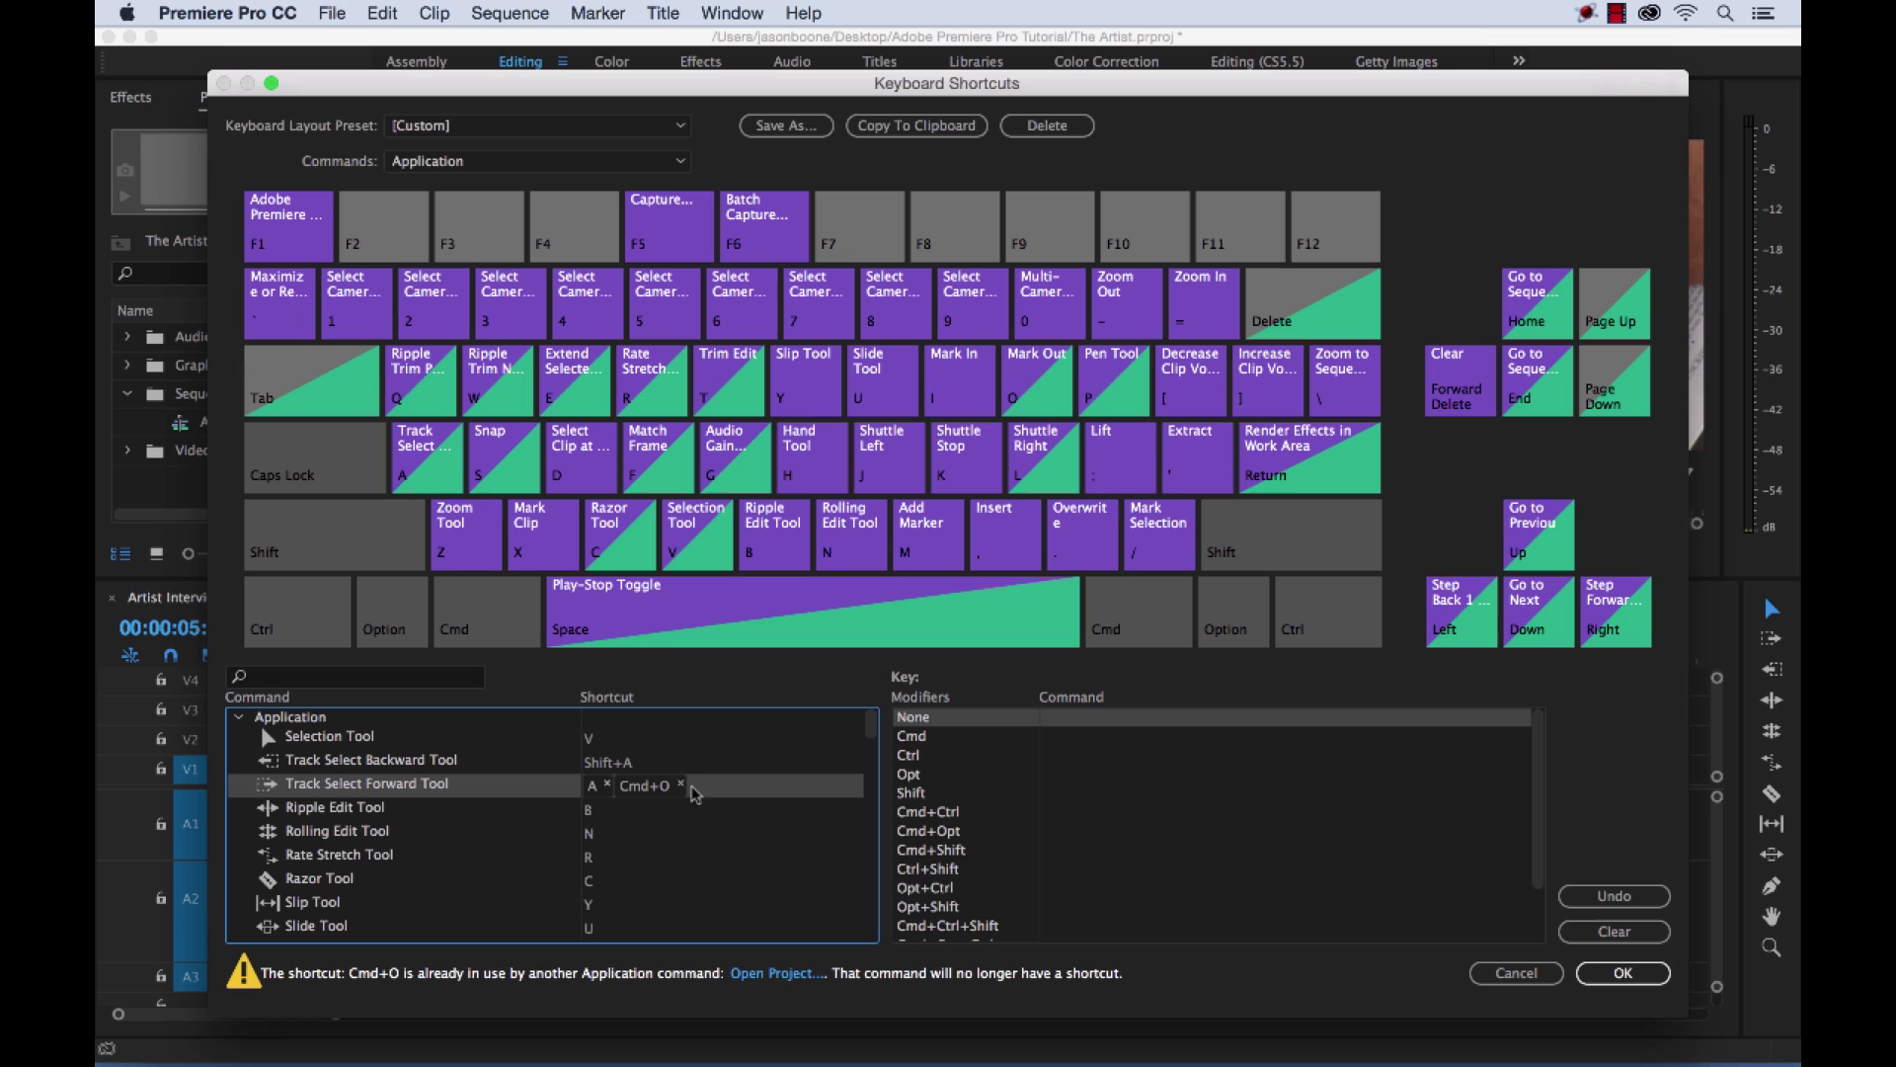
{"action": "left_click", "coordinate": [682, 785]}
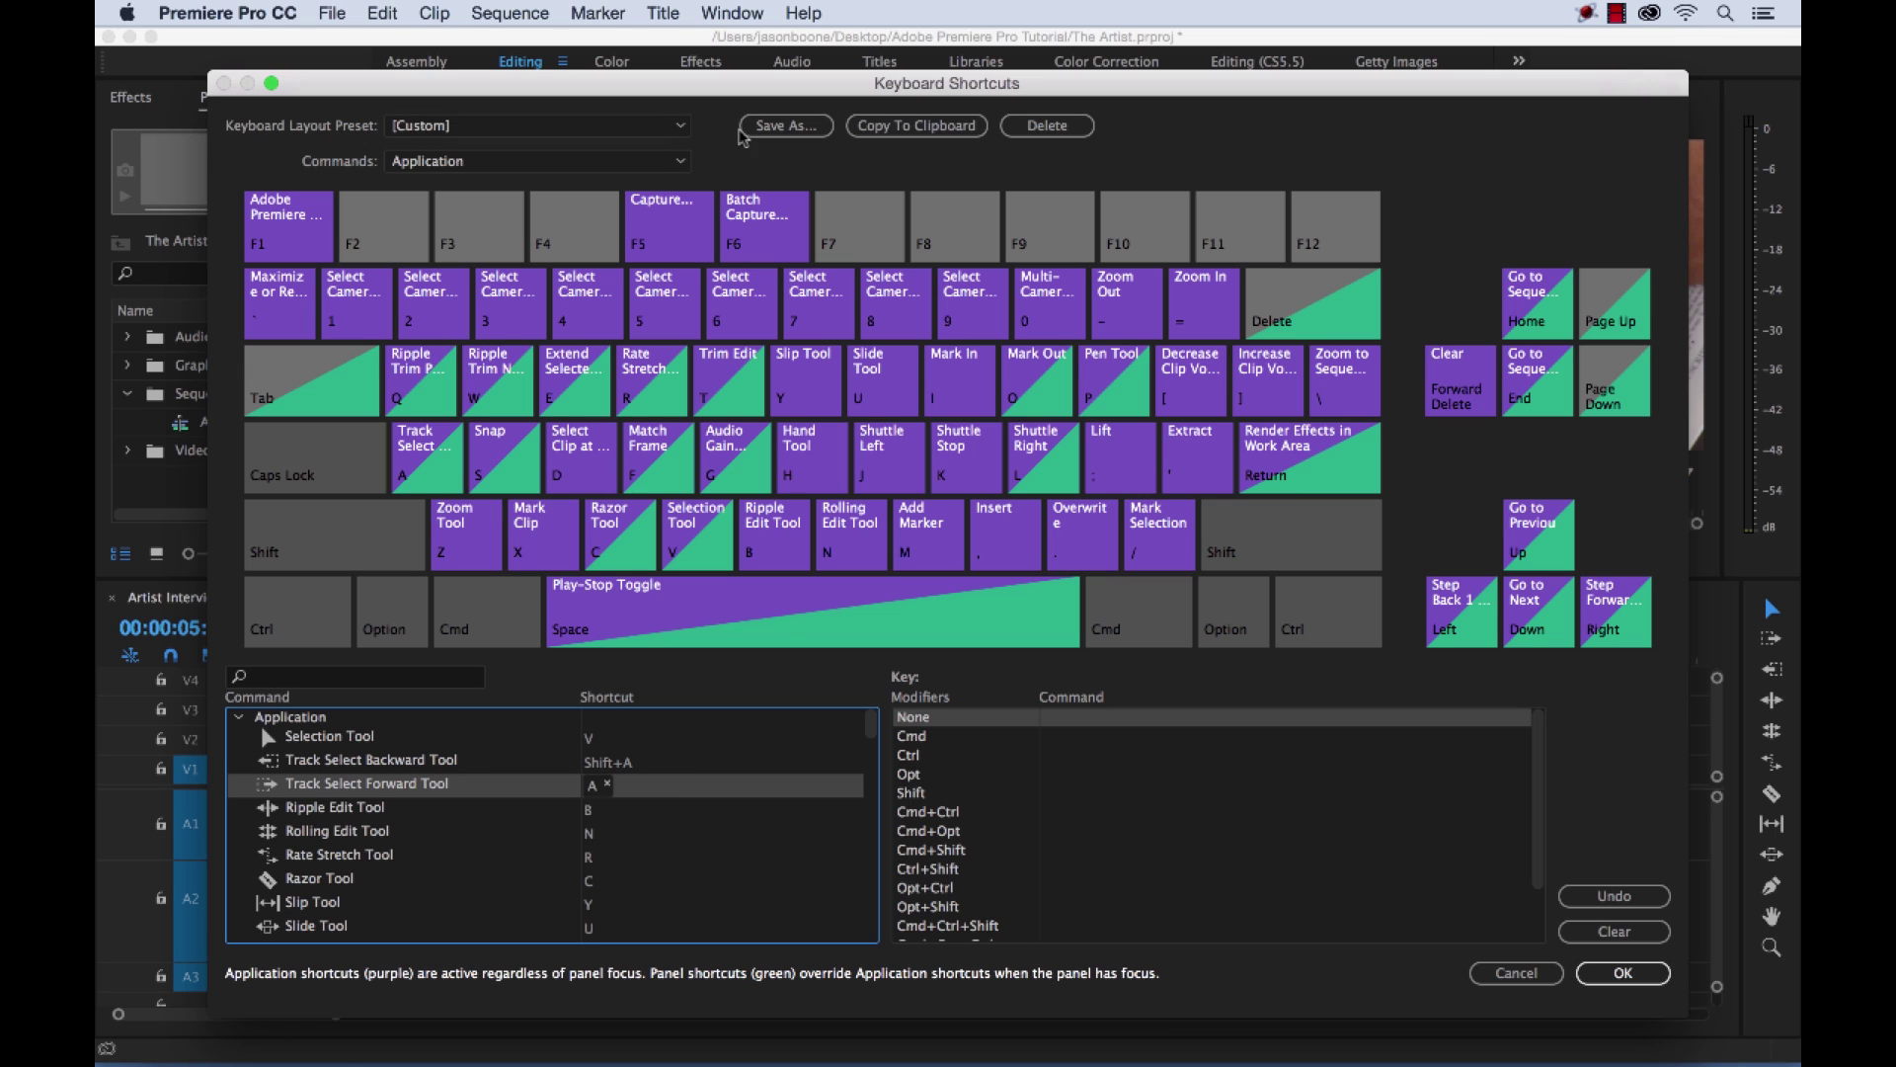
{"action": "left_click", "coordinate": [682, 131]}
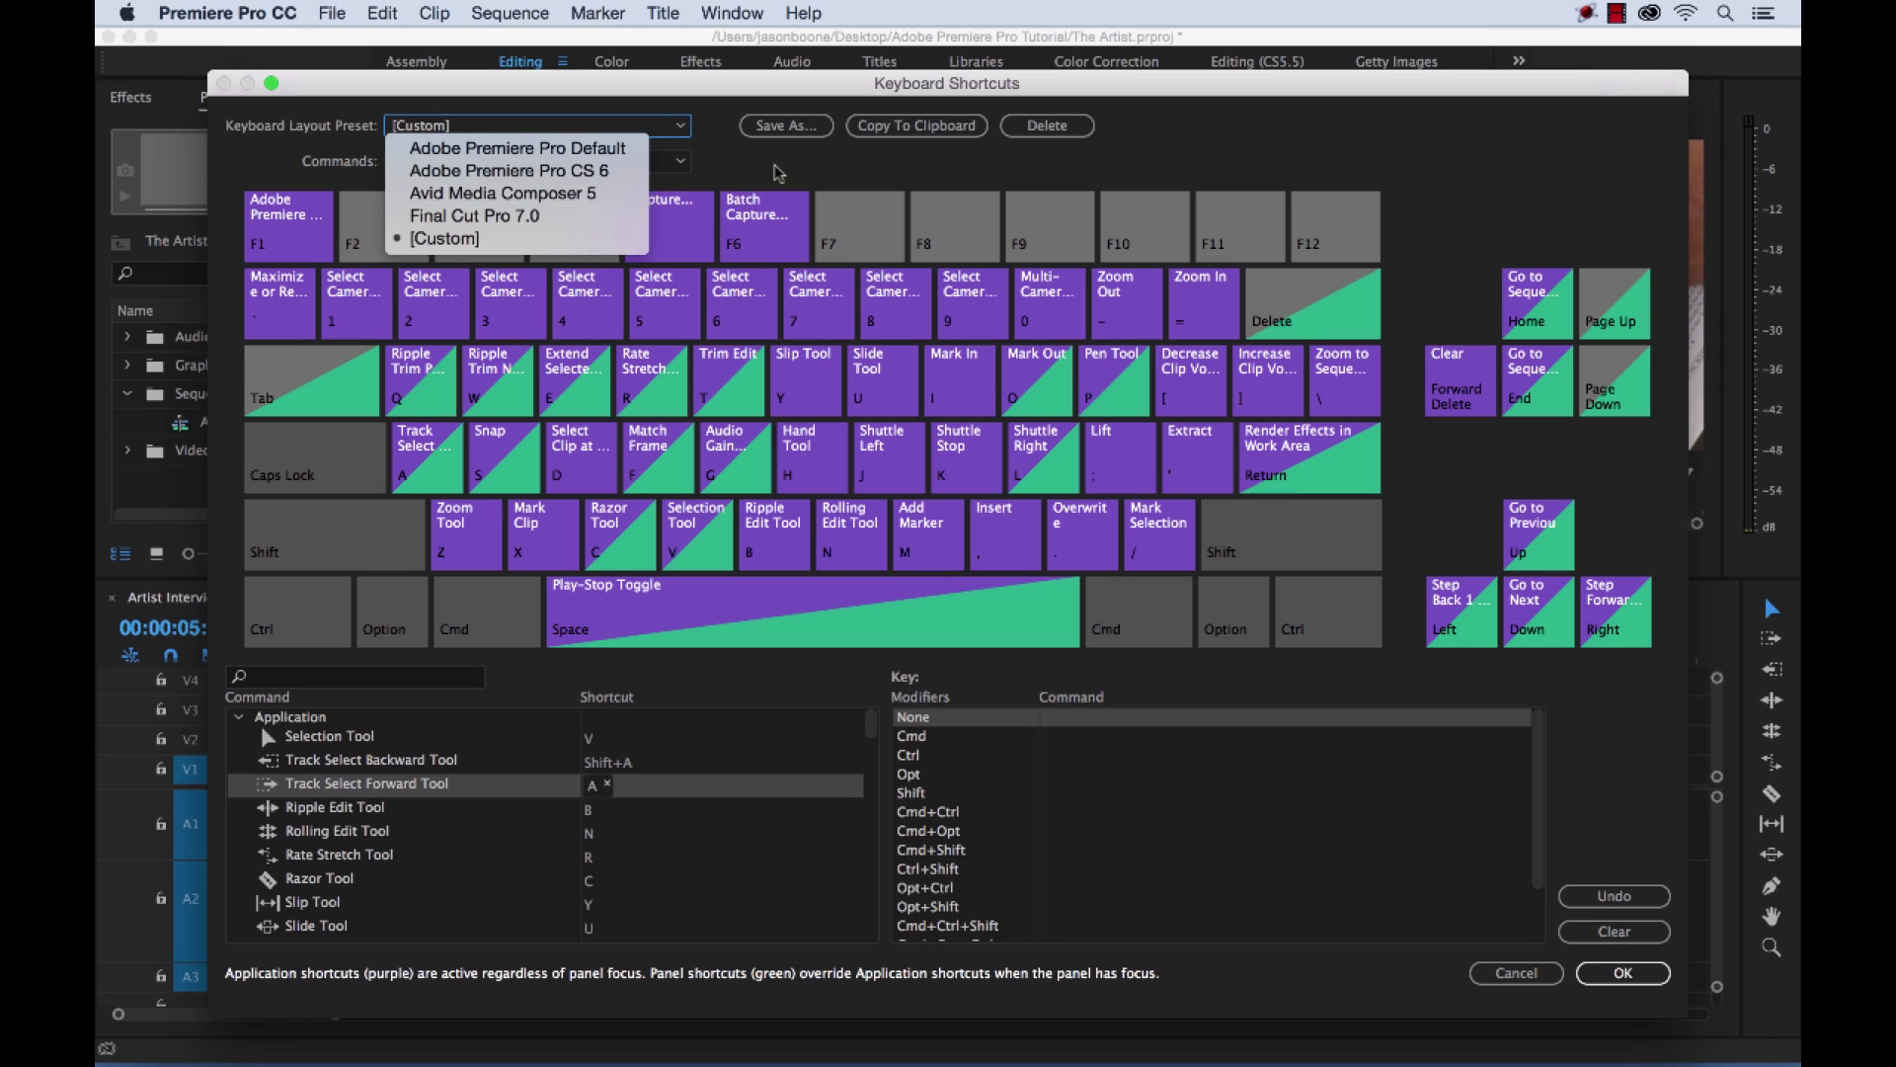
{"action": "left_click", "coordinate": [493, 229]}
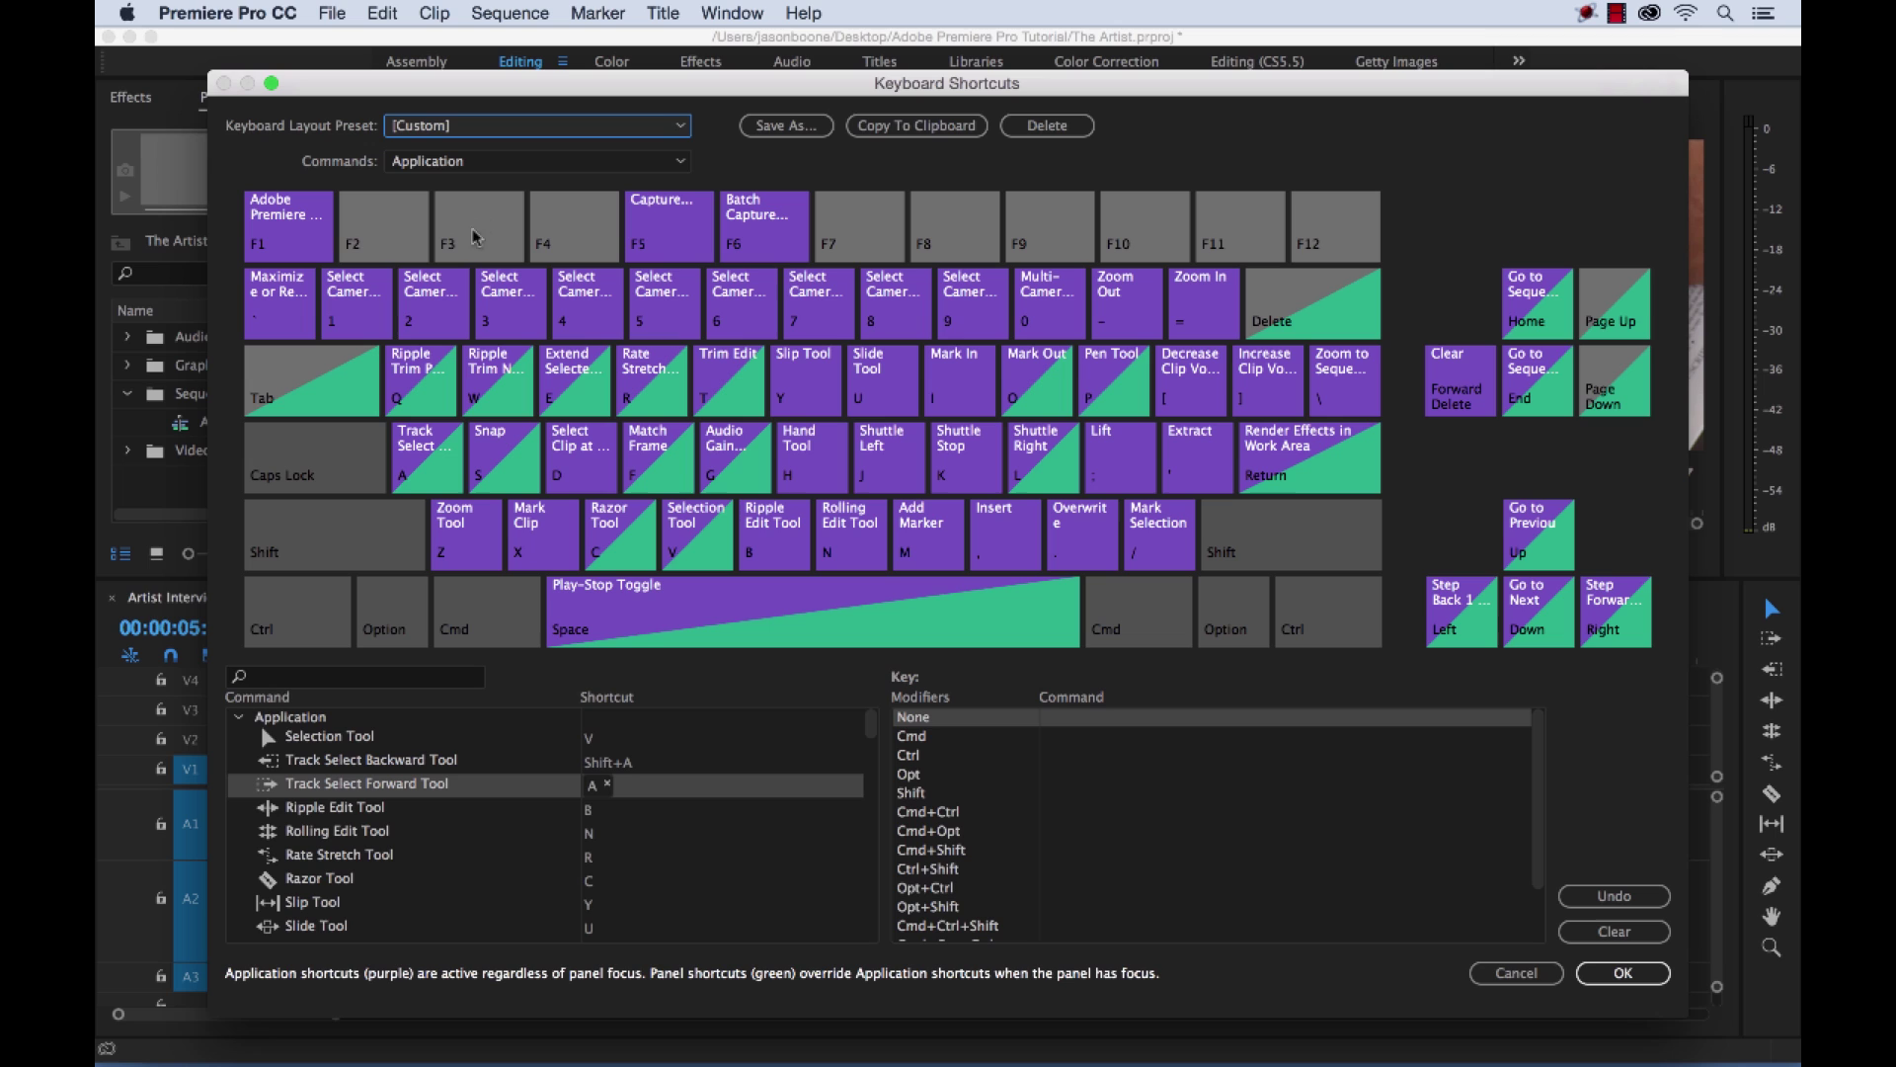